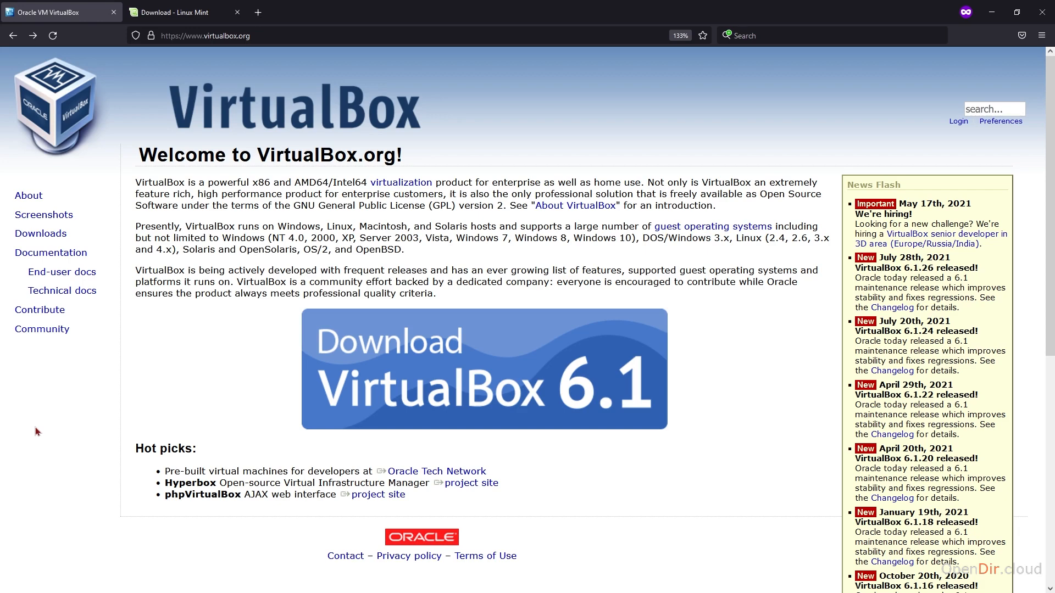
Switch Firefox to the 'Download - Linux Mint' tab showing Linux Mint 20.2 "Uma".
click(185, 13)
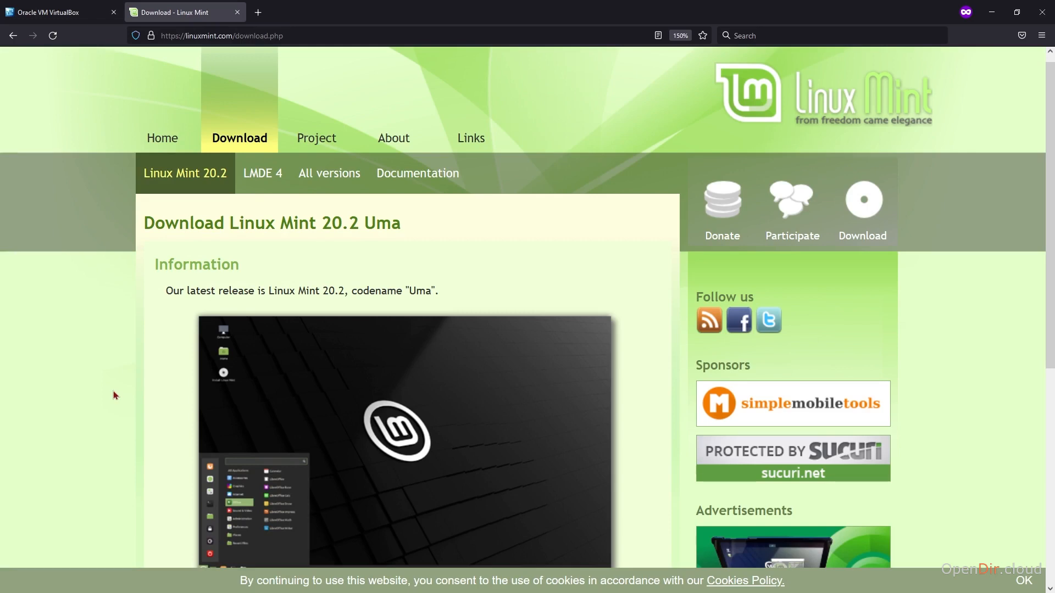
Scroll down to the edition download links, then minimize Firefox to reveal VirtualBox Manager.
scroll(113, 391, down, 5)
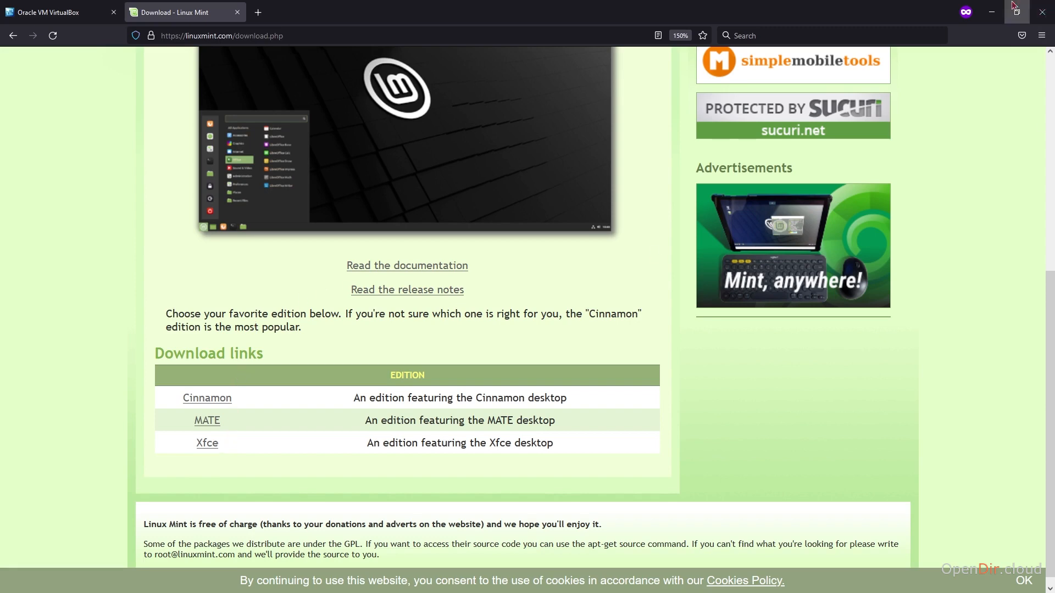
click(992, 12)
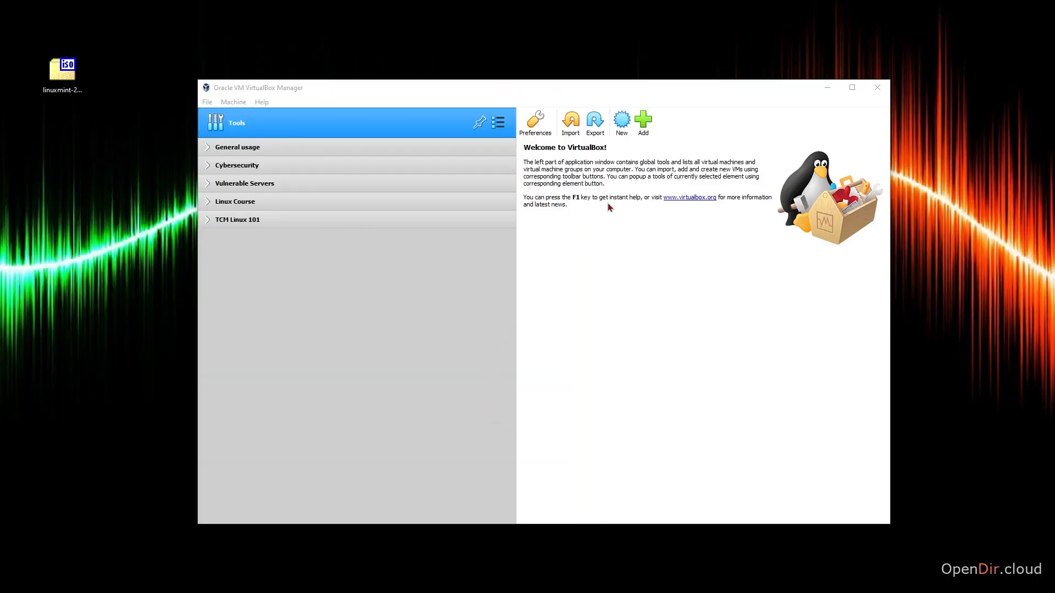
Start a new virtual machine named 'TCM Linux Install'.
click(621, 126)
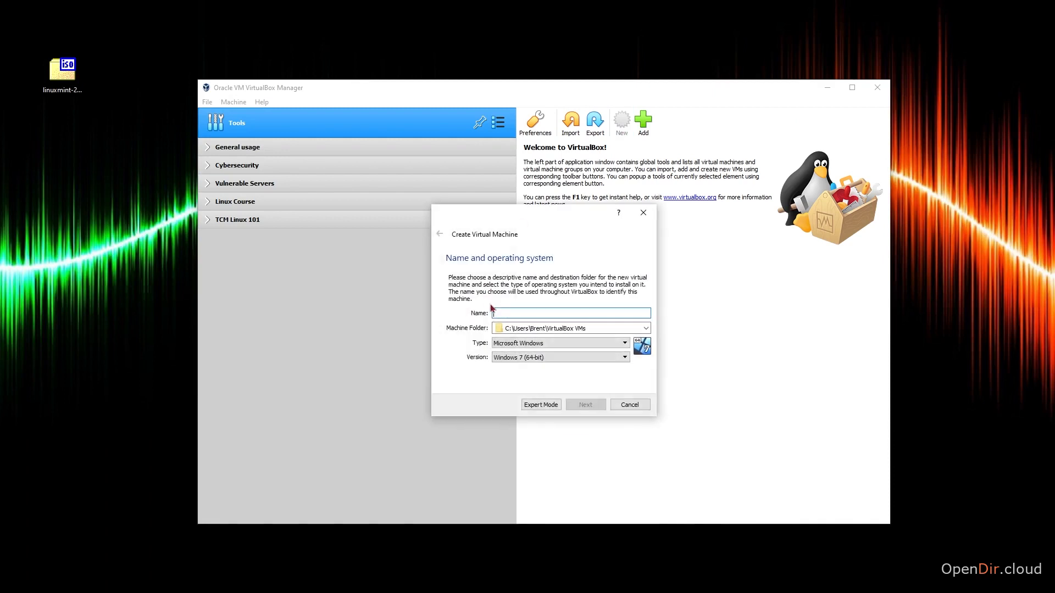
text(T)
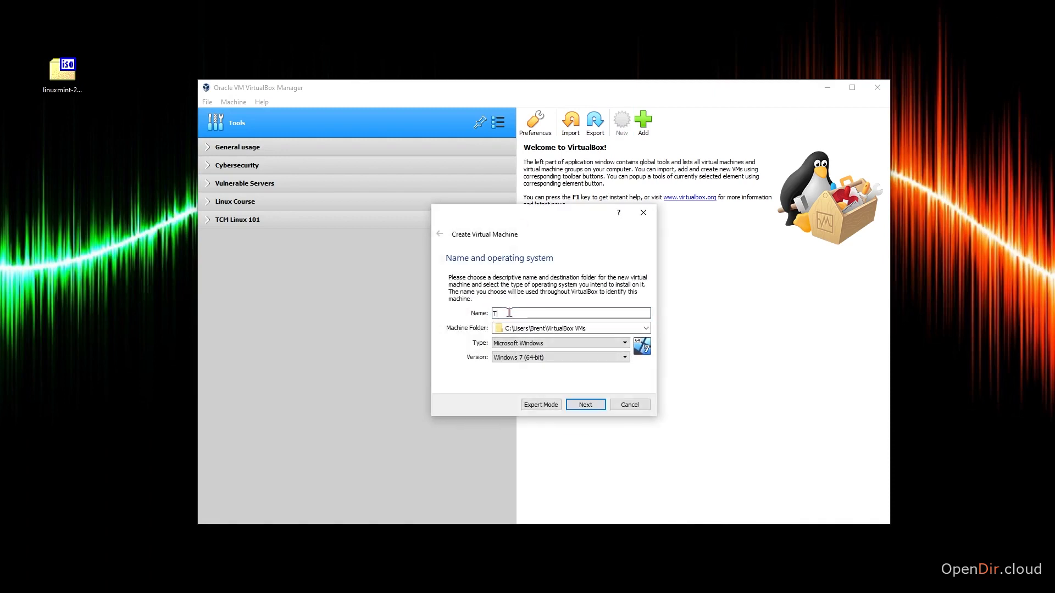
text(CM Linux Int)
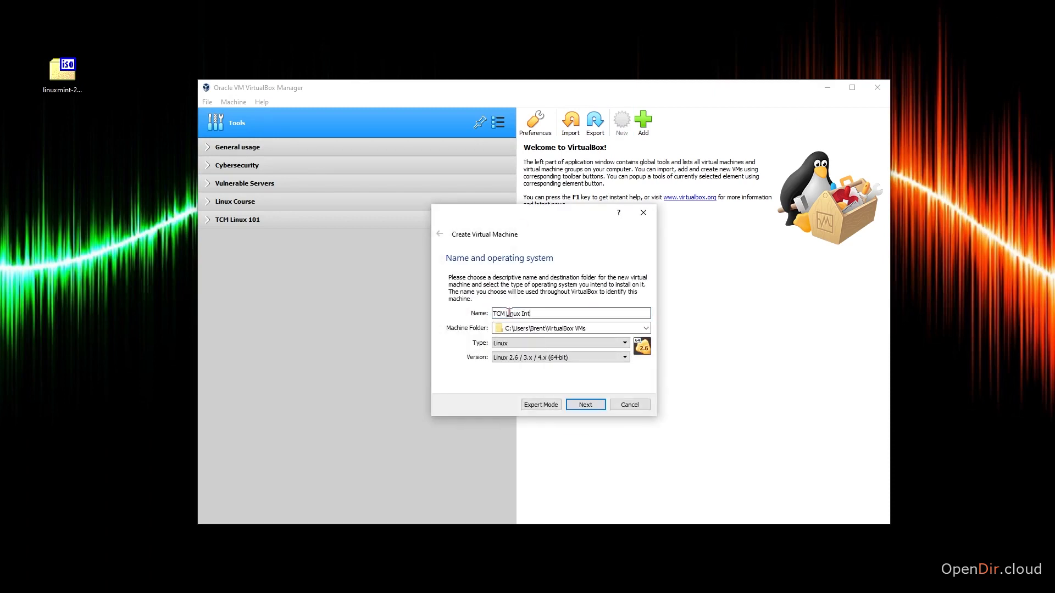
key(BackSpace)
text(stall)
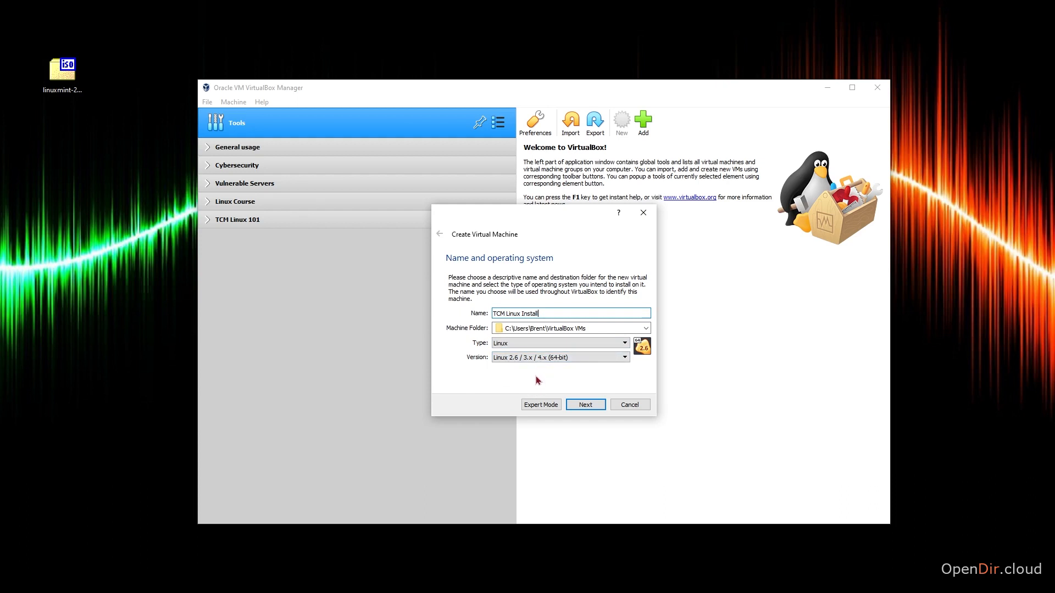
click(584, 404)
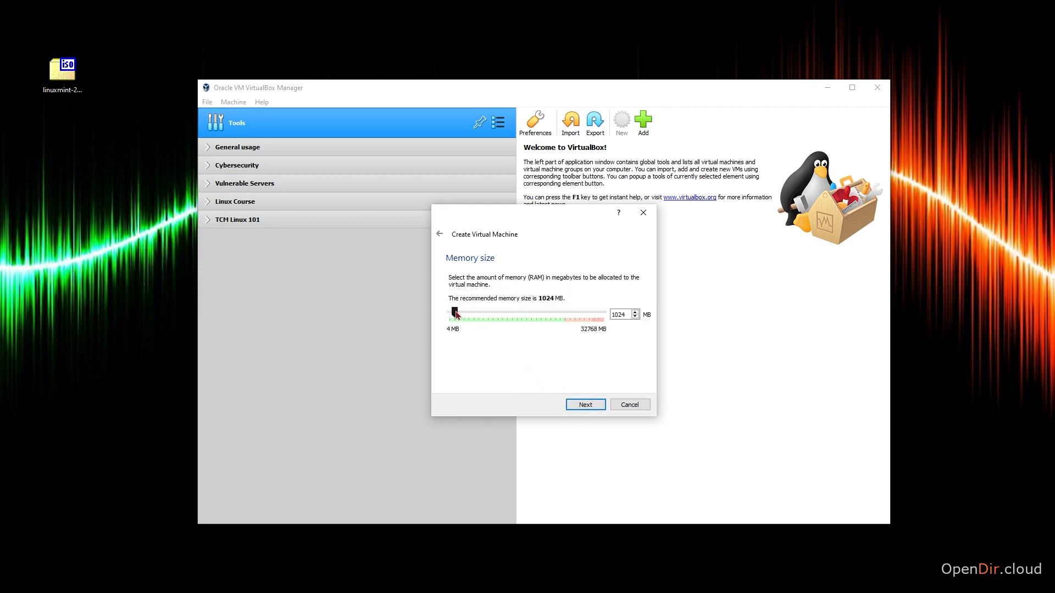
Change the VM's memory size from 1024 to 2048 MB.
double_click(618, 315)
text(2048)
click(586, 405)
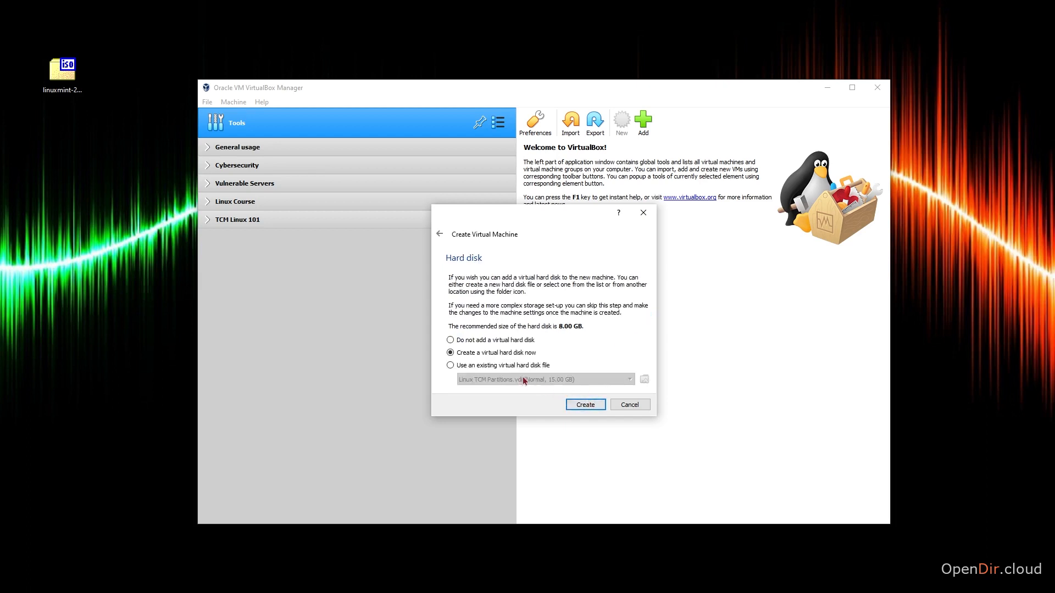
Create a dynamically allocated VDI hard disk of 15 GB, replacing the default 8 GB.
click(586, 408)
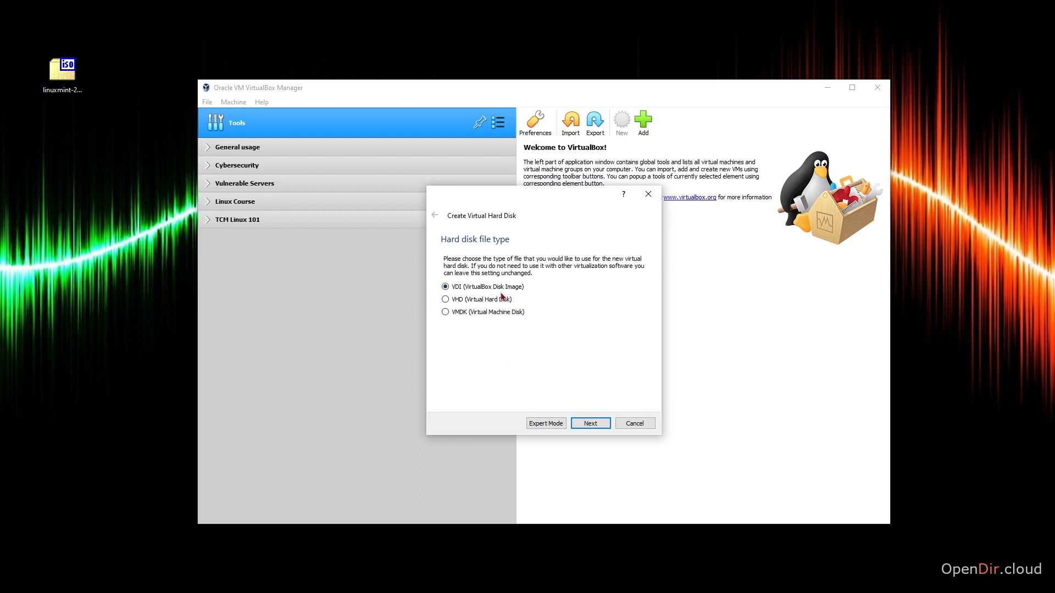
click(596, 427)
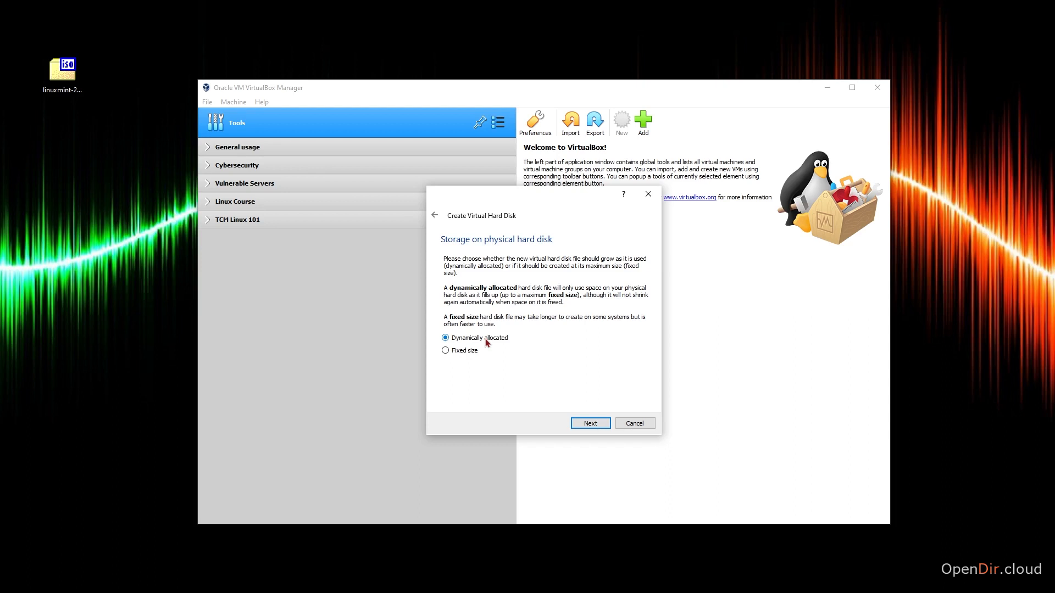
click(588, 424)
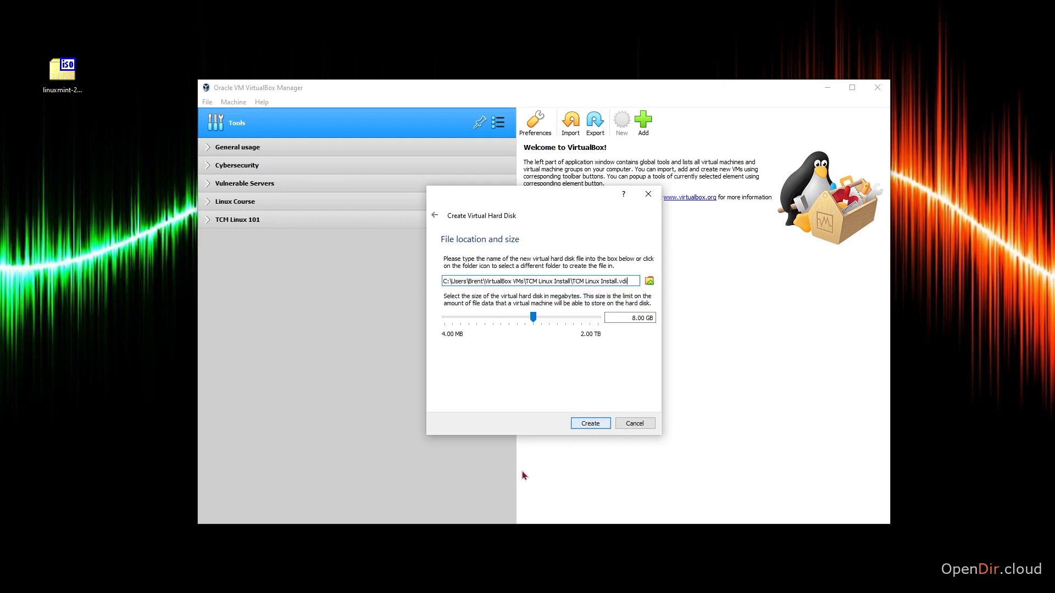
click(631, 318)
drag(632, 318, 637, 318)
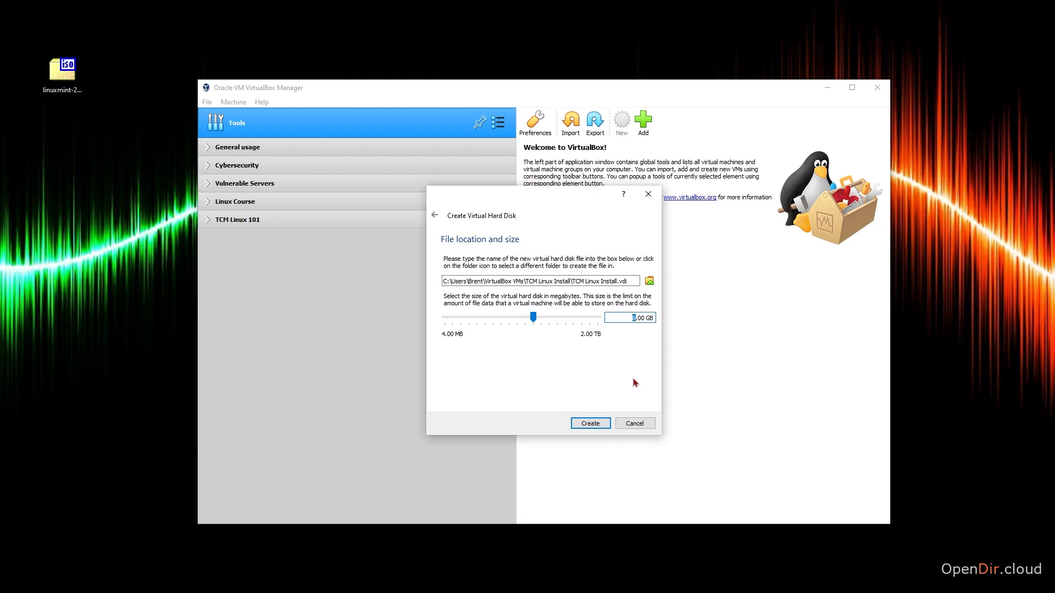
text(15)
click(598, 424)
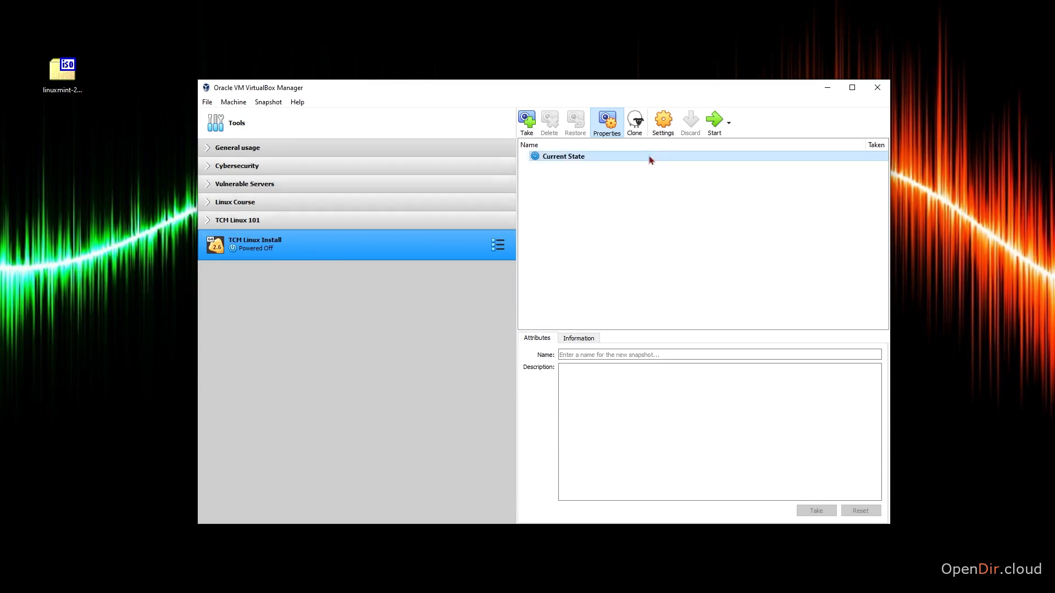
In TCM Linux Install's settings, raise video memory to 128 MB, then go to Storage.
click(663, 122)
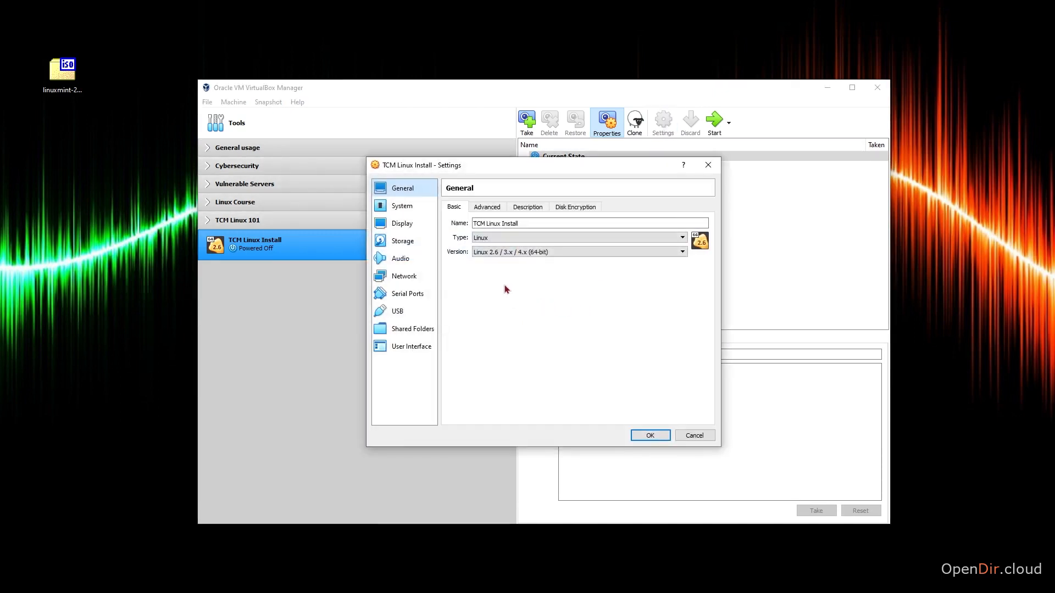
click(406, 225)
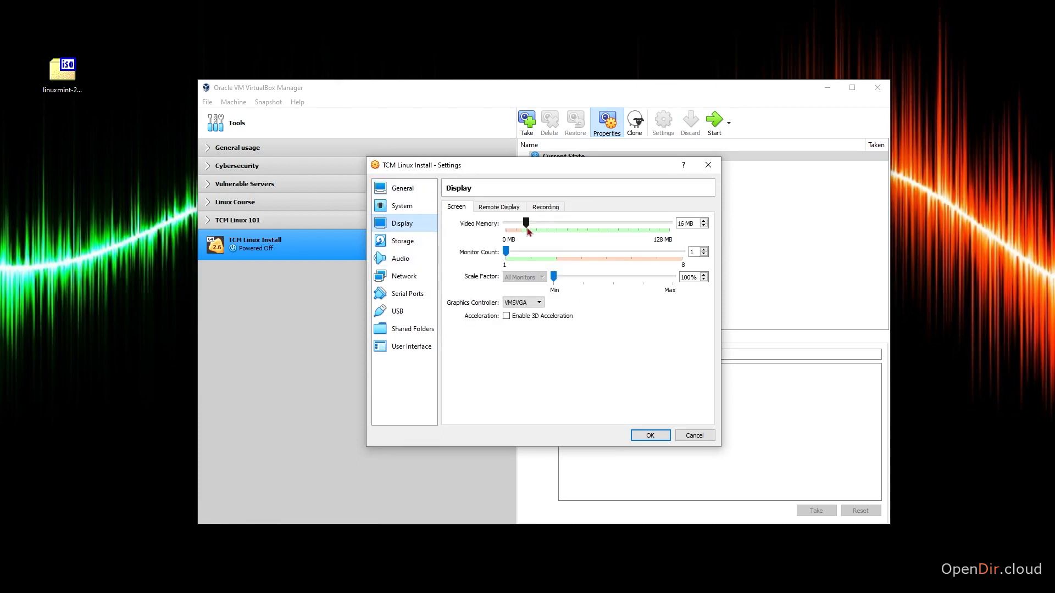
drag(528, 223, 669, 223)
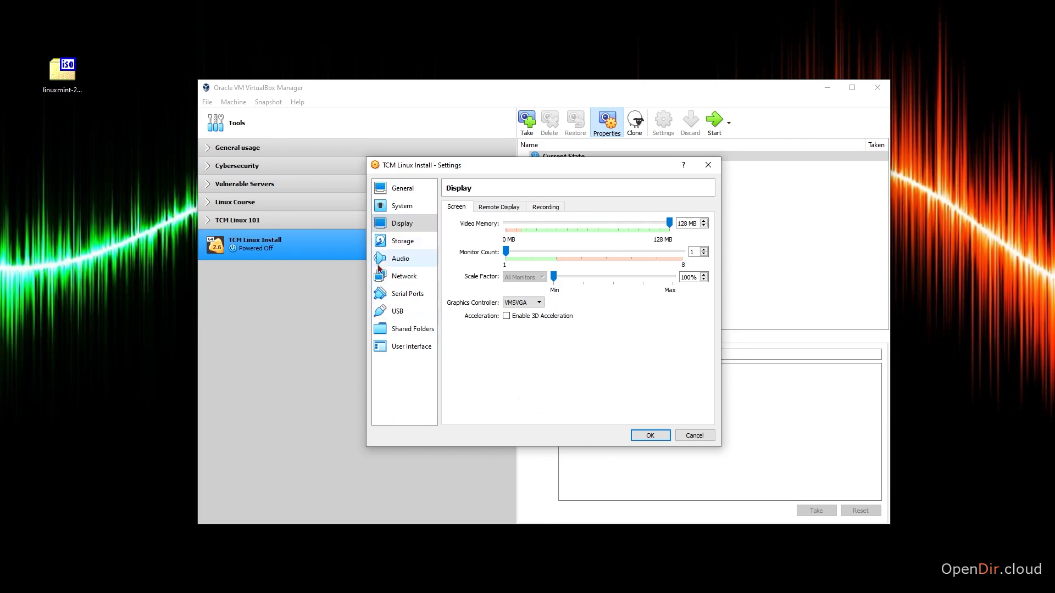
click(389, 243)
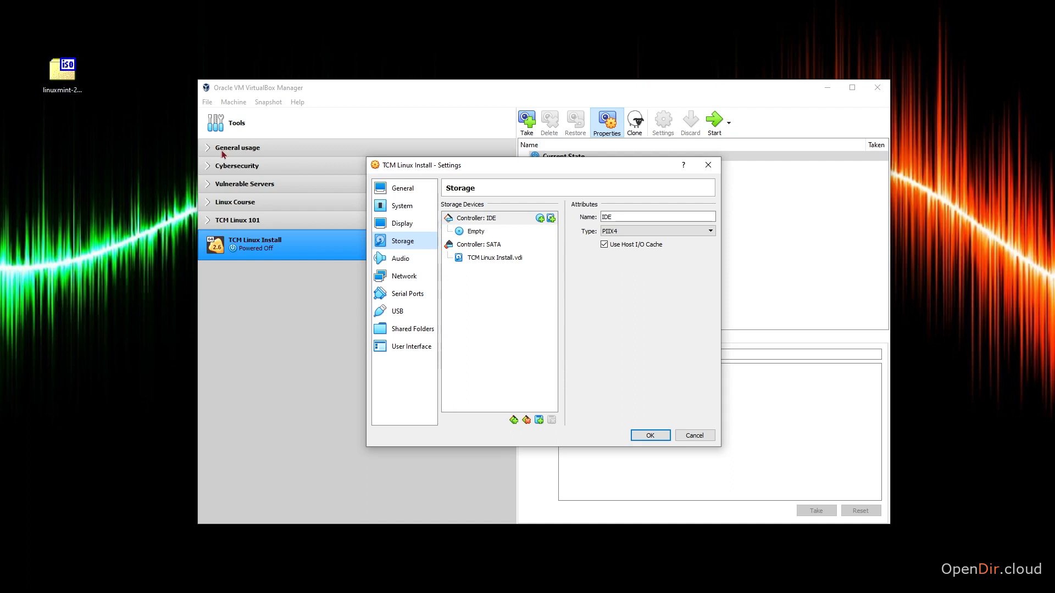
Load linuxmint-20.2-mate-64bit.iso into the empty IDE optical drive and confirm with OK.
click(514, 233)
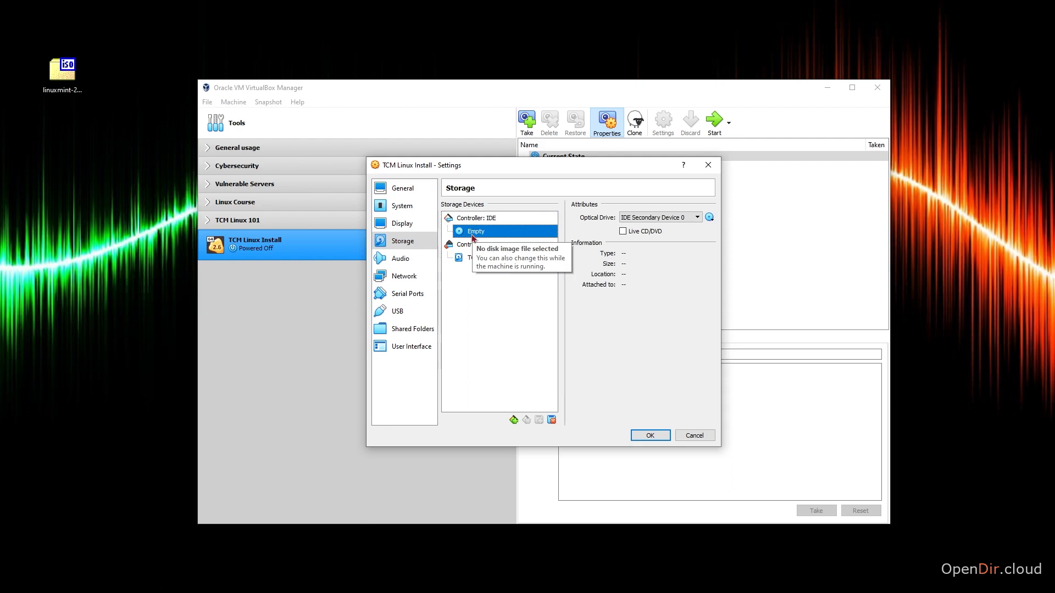
click(711, 220)
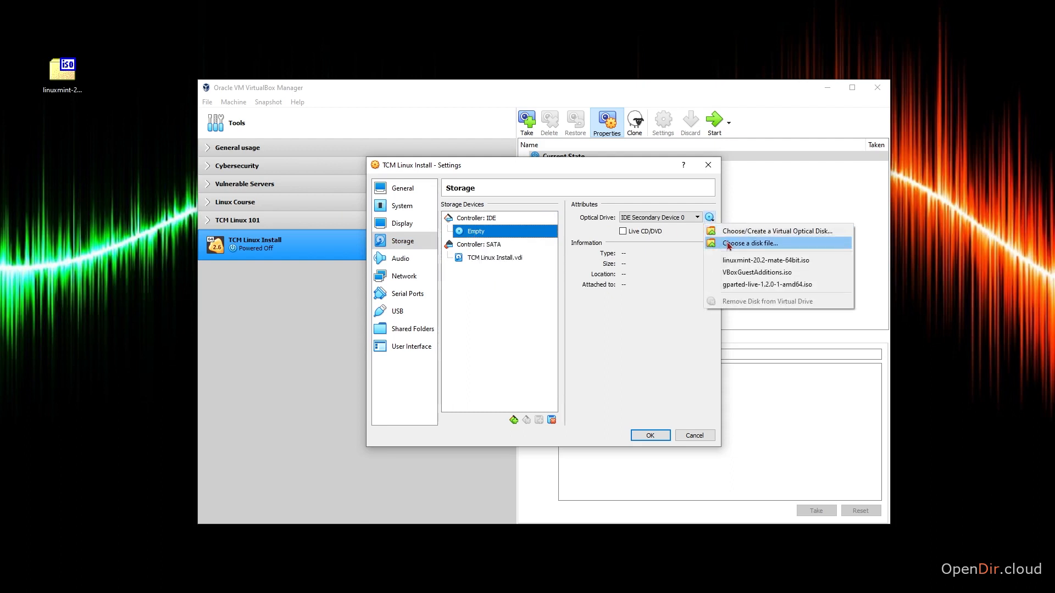
click(729, 244)
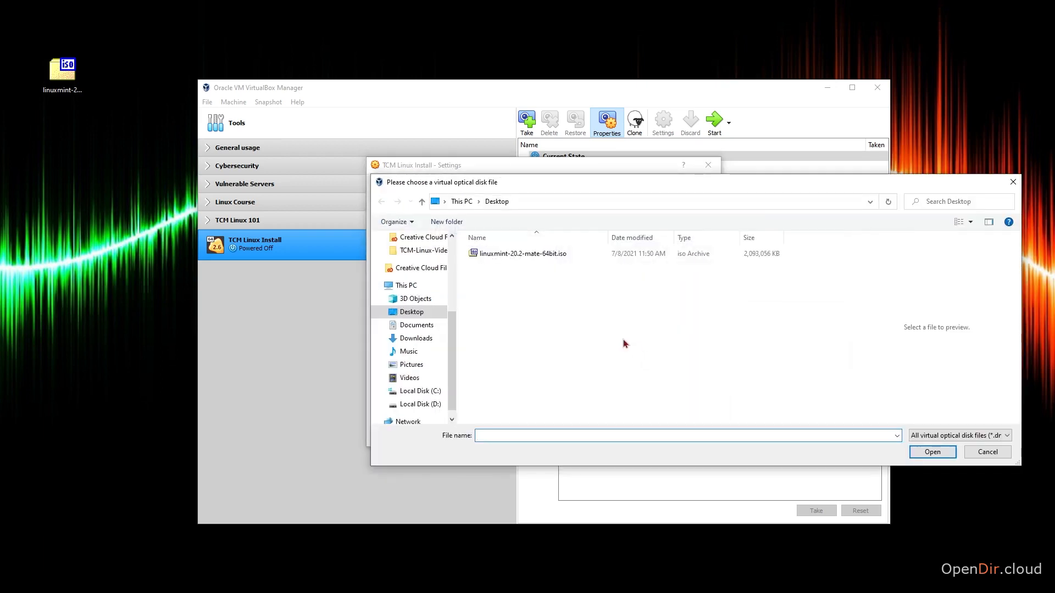
click(532, 255)
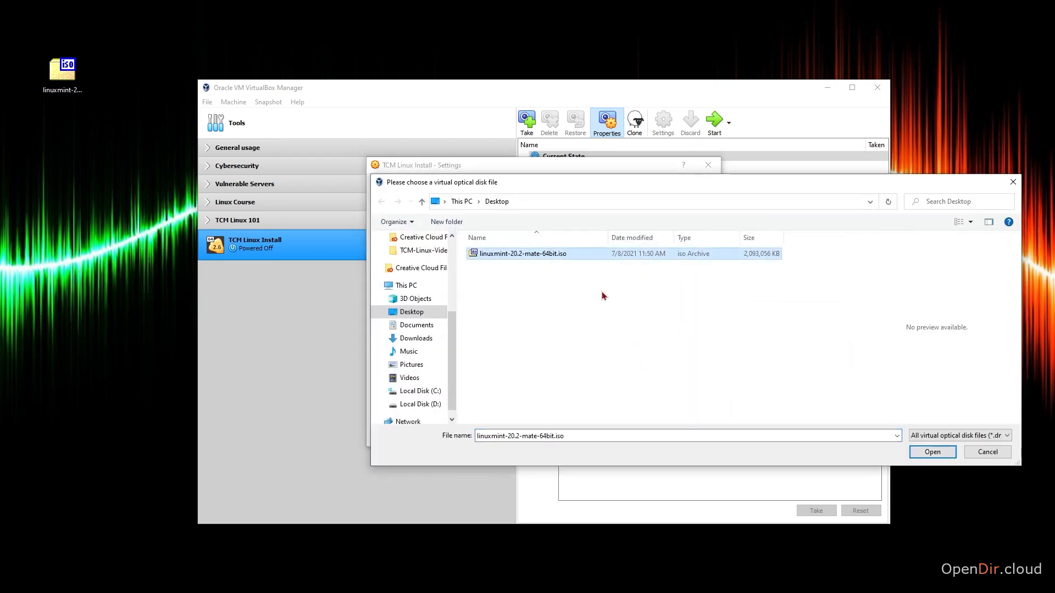
click(941, 454)
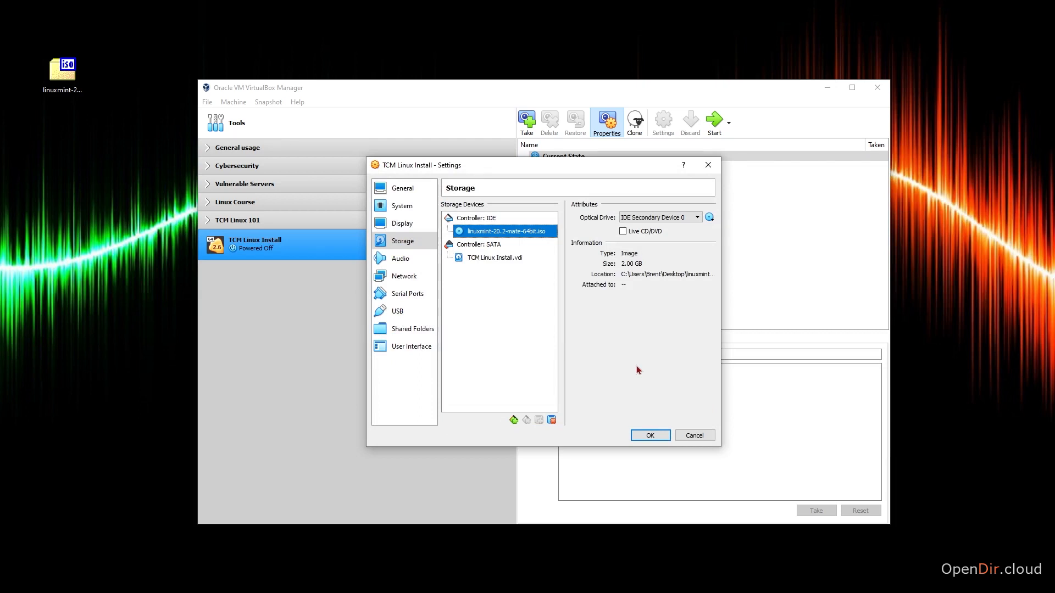
click(641, 439)
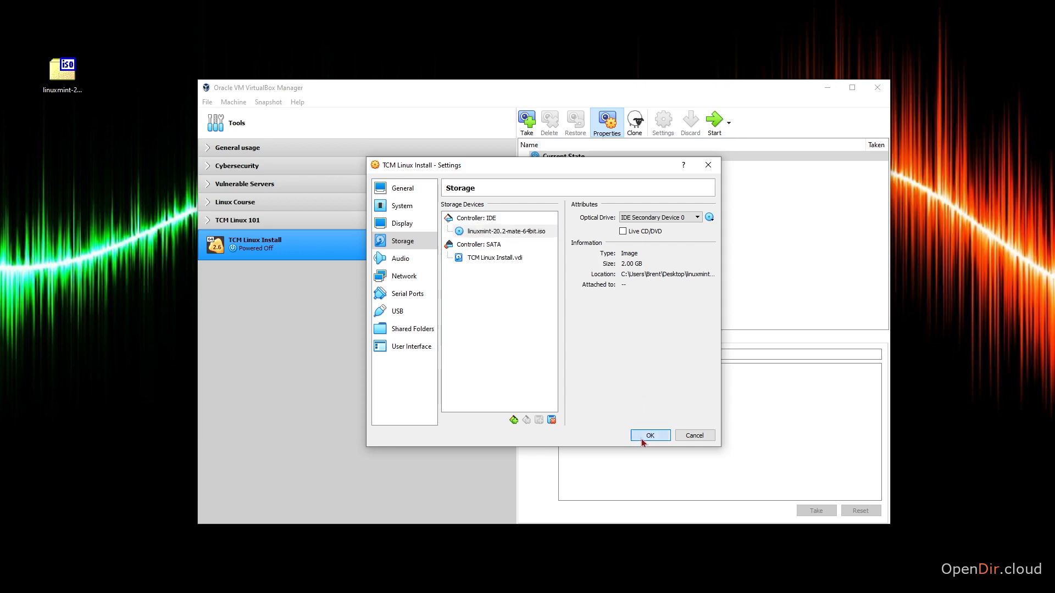
Start TCM Linux Install, boot Linux Mint from the boot menu, and dismiss the connection notice.
click(708, 135)
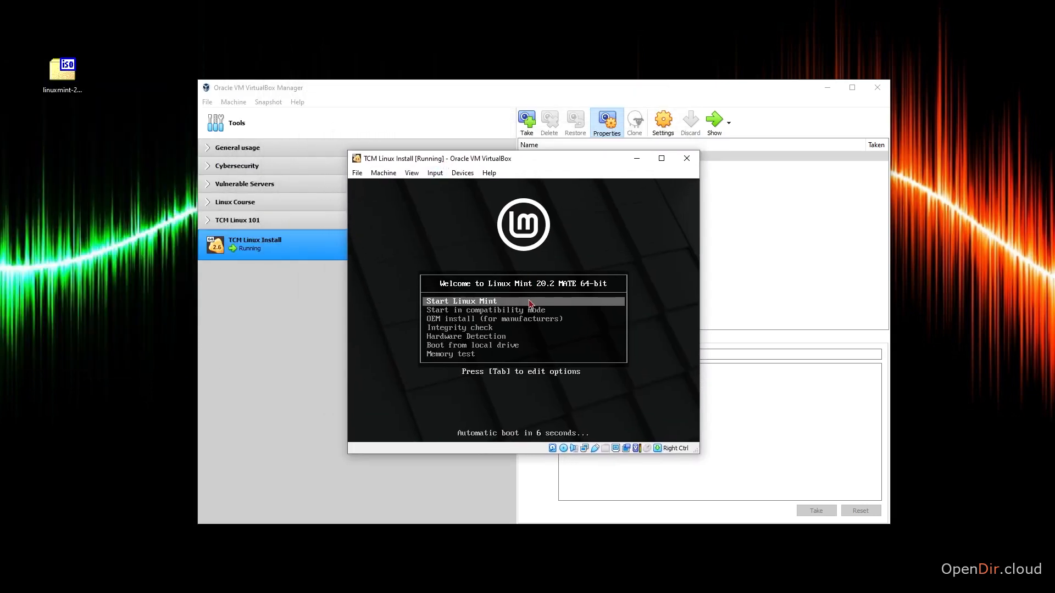
key(Return)
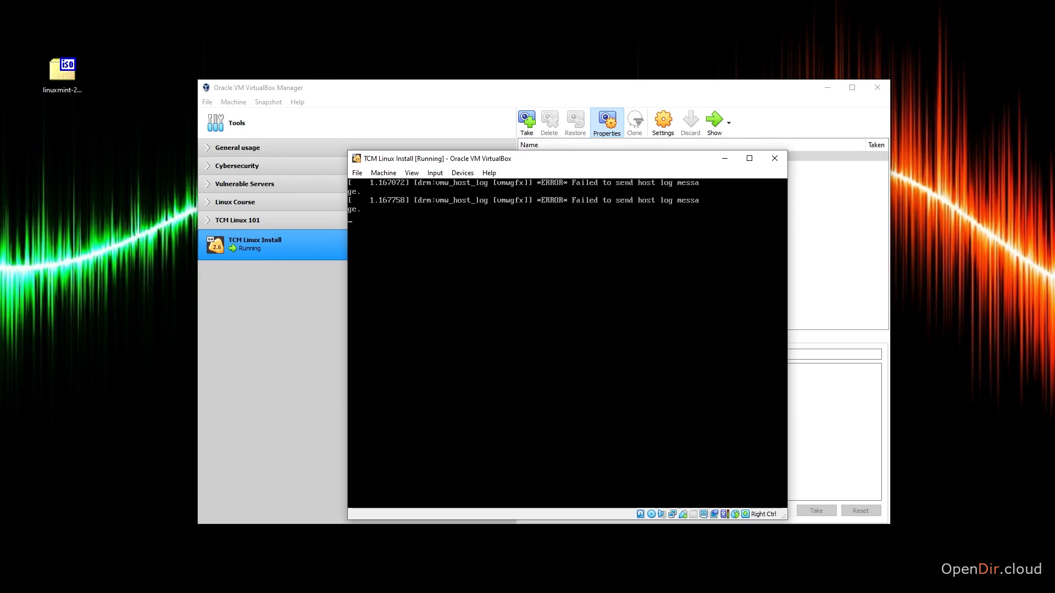
drag(506, 161, 466, 130)
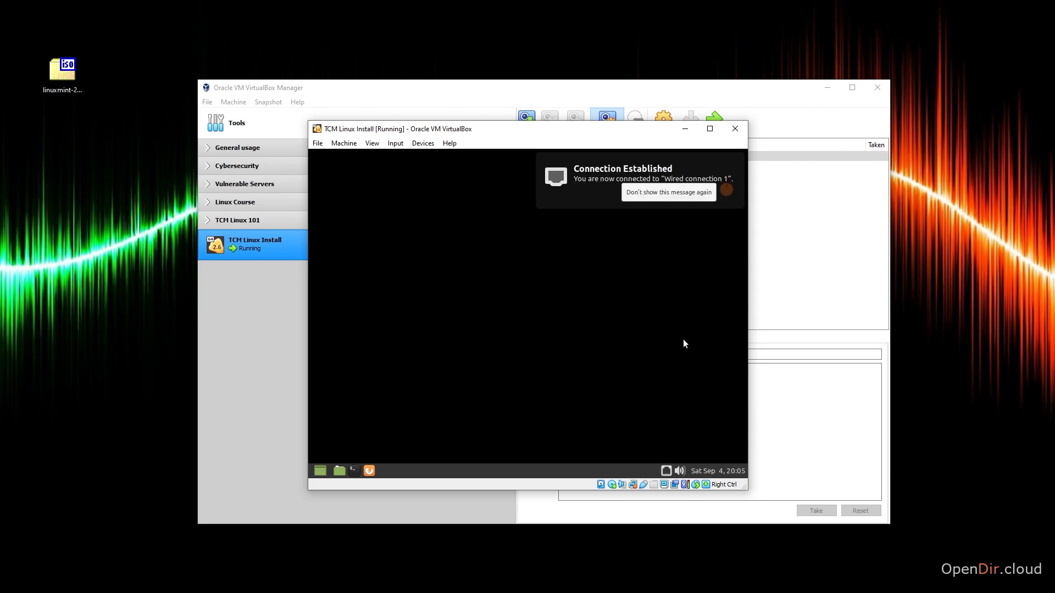
click(701, 192)
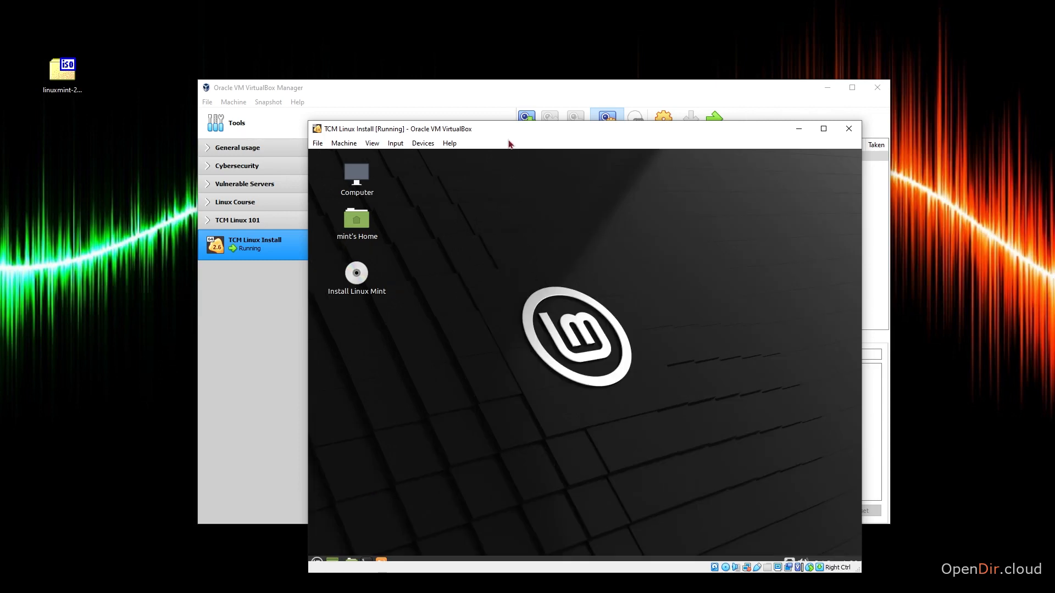
Move and enlarge the VM window, then launch Install Linux Mint from the guest desktop.
drag(508, 130, 375, 65)
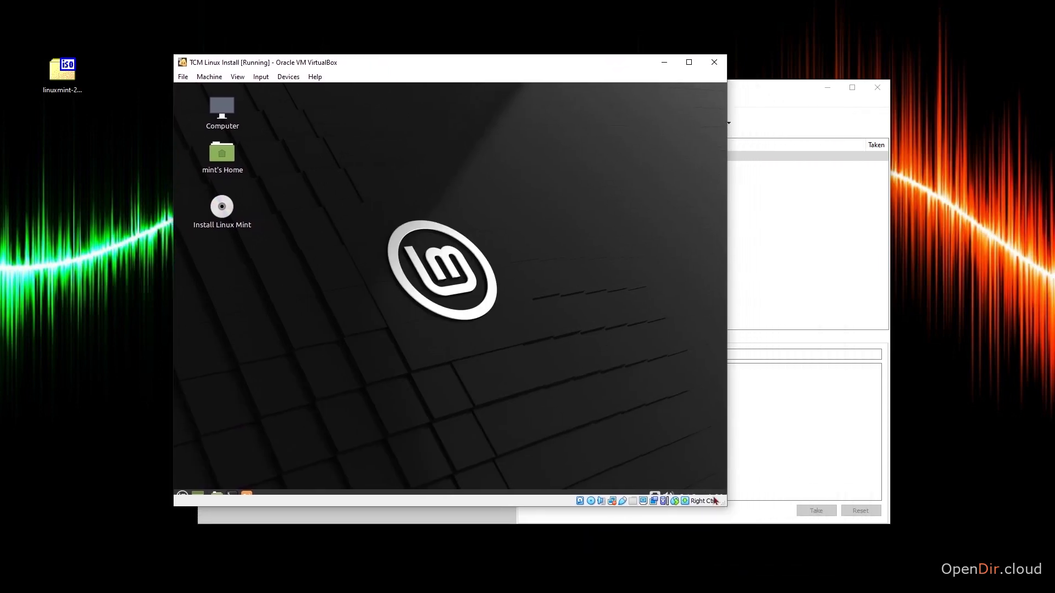
drag(716, 502, 766, 522)
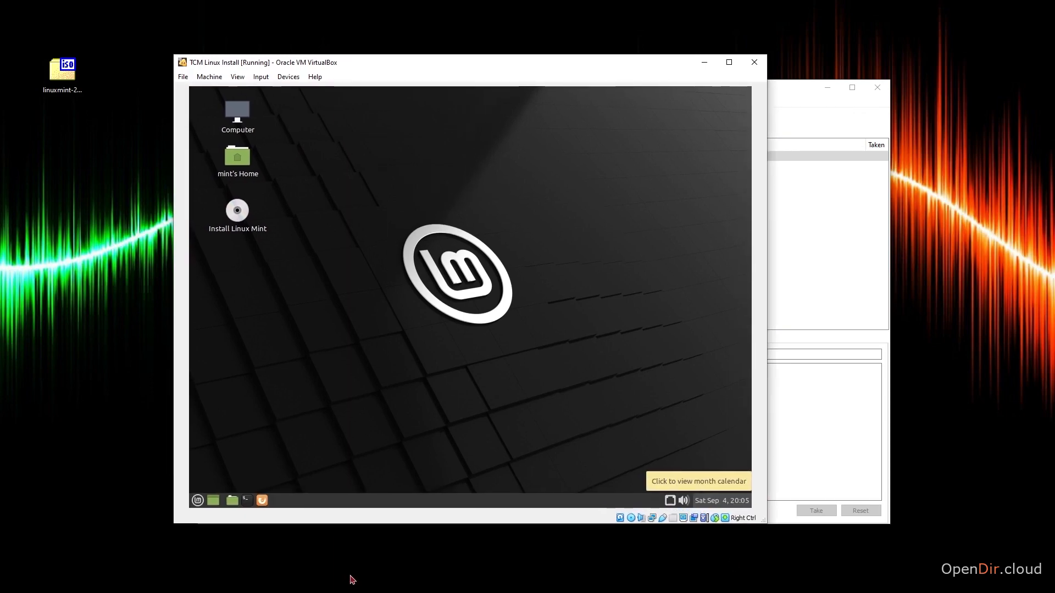
double_click(240, 213)
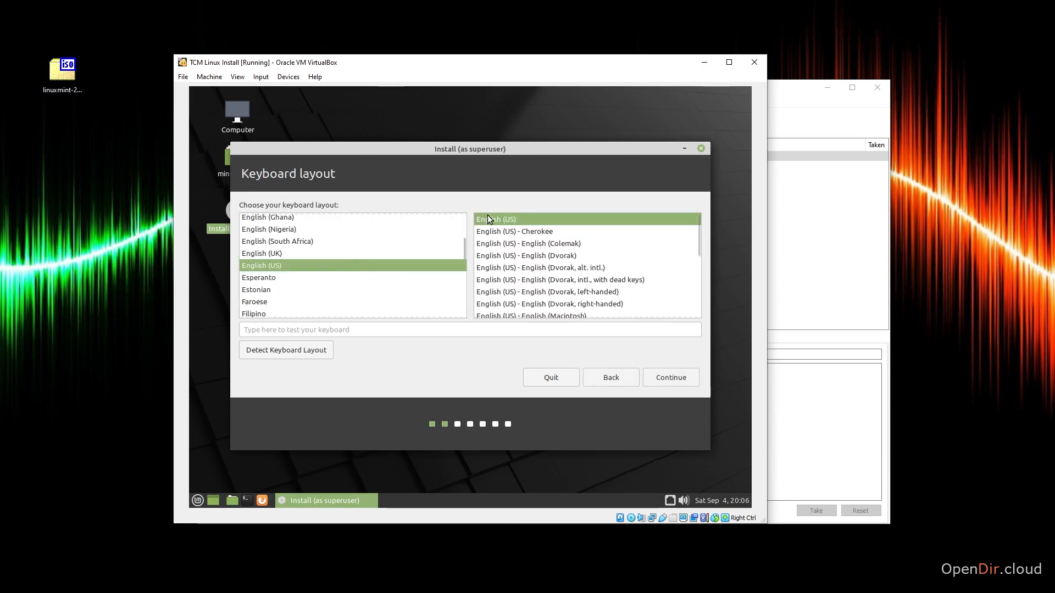
Keep the English (US) keyboard layout and continue without installing multimedia codecs.
click(668, 377)
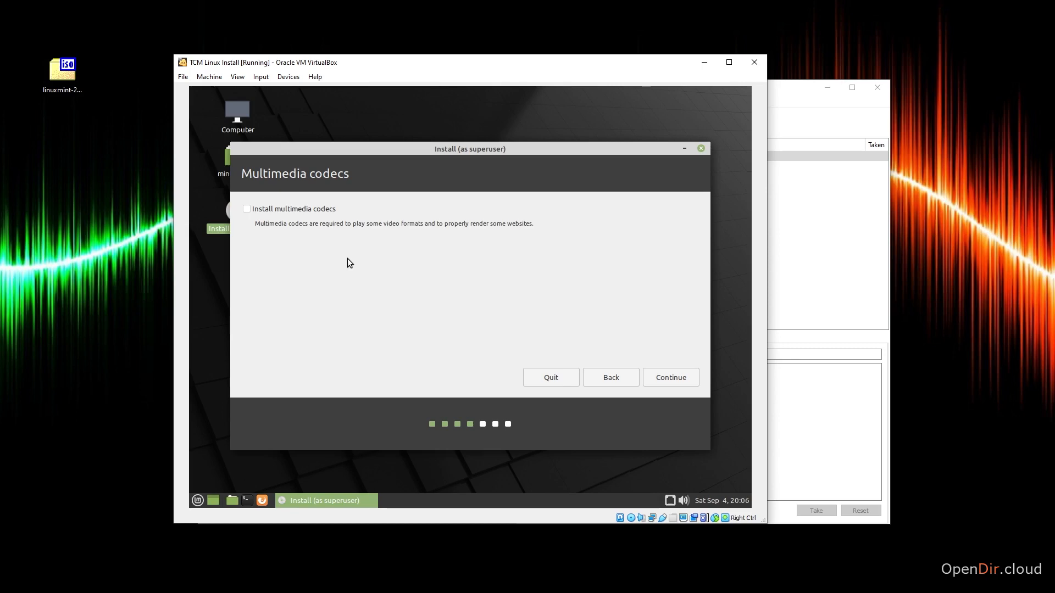
click(658, 378)
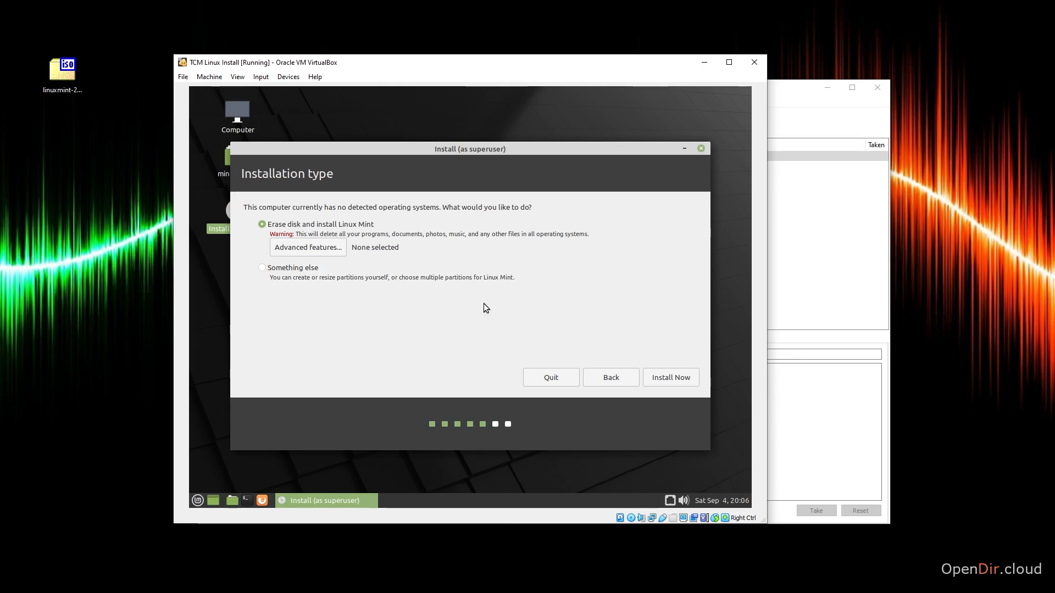
Choose Erase disk and install Linux Mint, confirm the disk changes, and keep Chicago time zone.
click(676, 382)
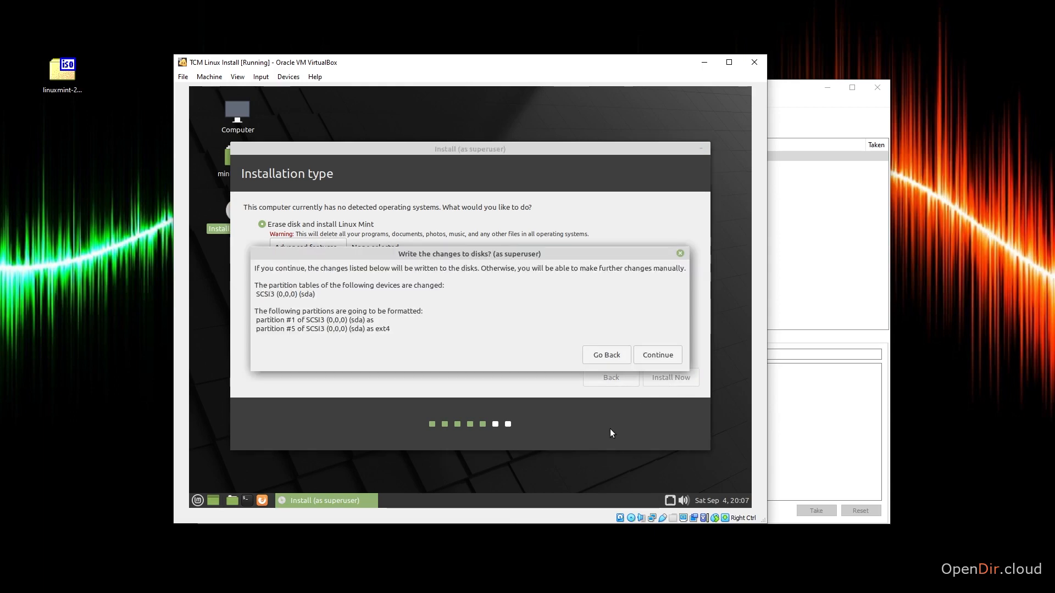
click(657, 355)
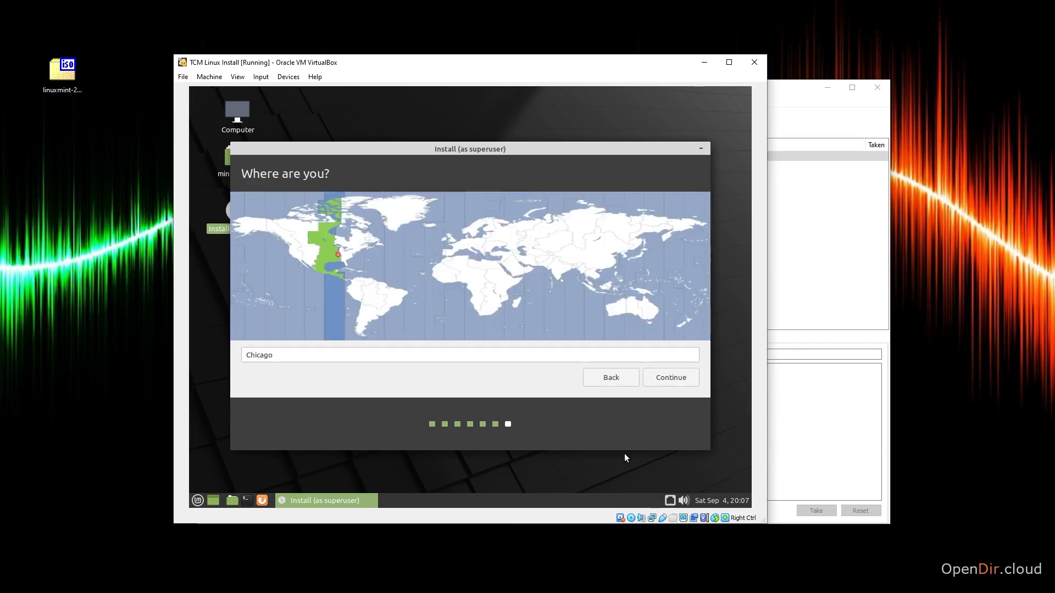
click(669, 378)
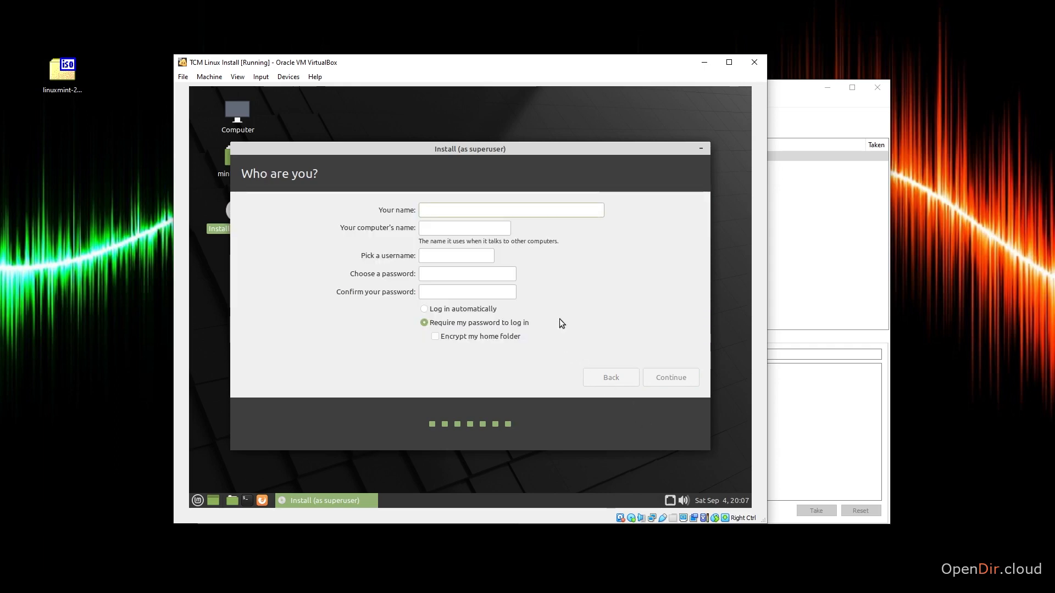
Enter the user's name, set and confirm the account password, and start the Linux Mint installation.
text(bob)
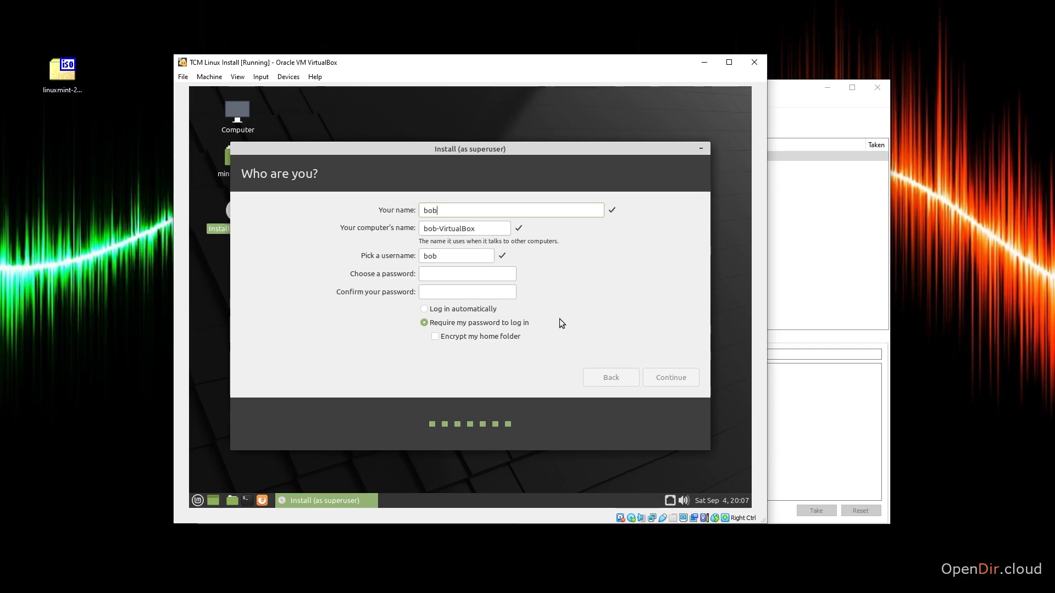
key(Tab)
click(495, 275)
text(password)
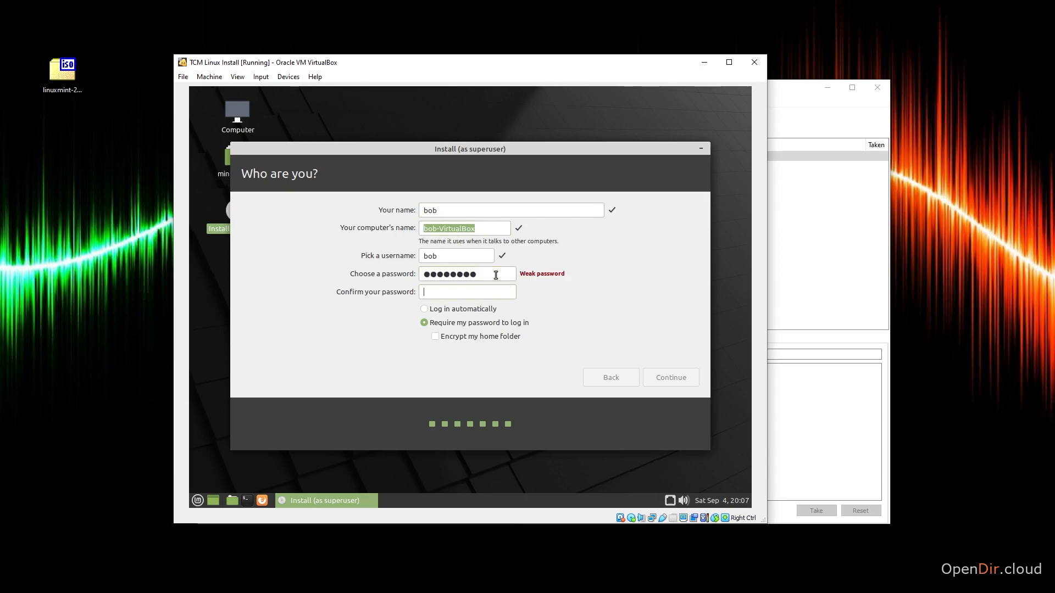
key(Tab)
text(password)
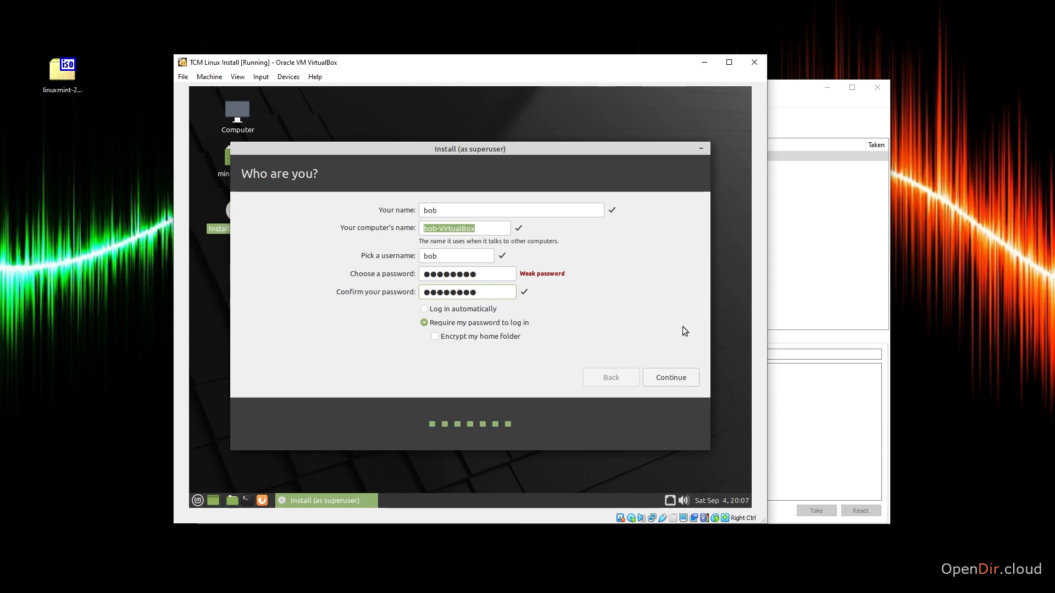
click(684, 378)
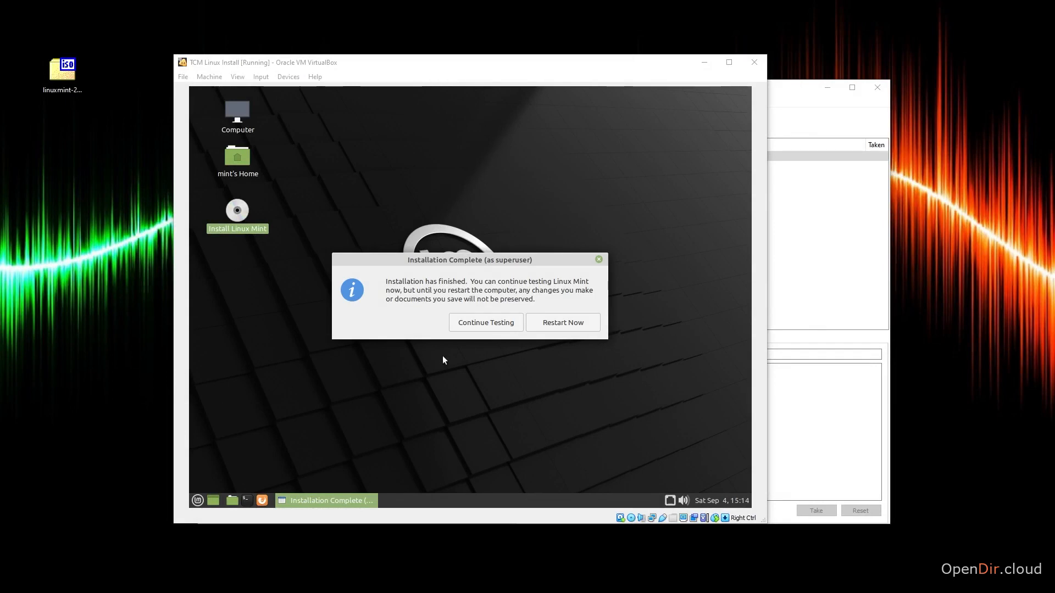
Restart into the installed Mint, pass the remove-medium prompt, and log in with the account password.
click(549, 326)
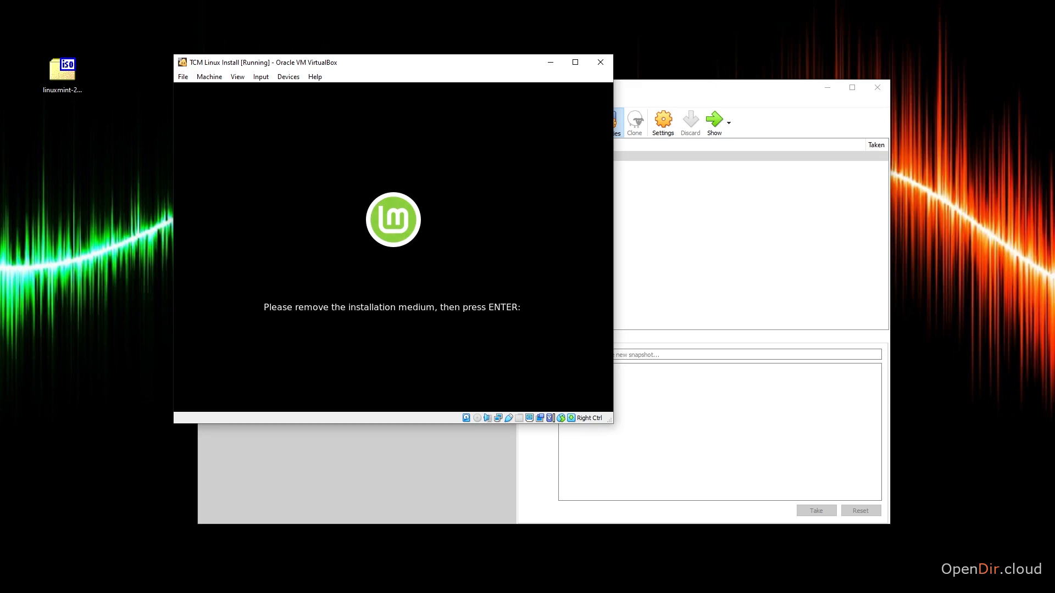
key(Return)
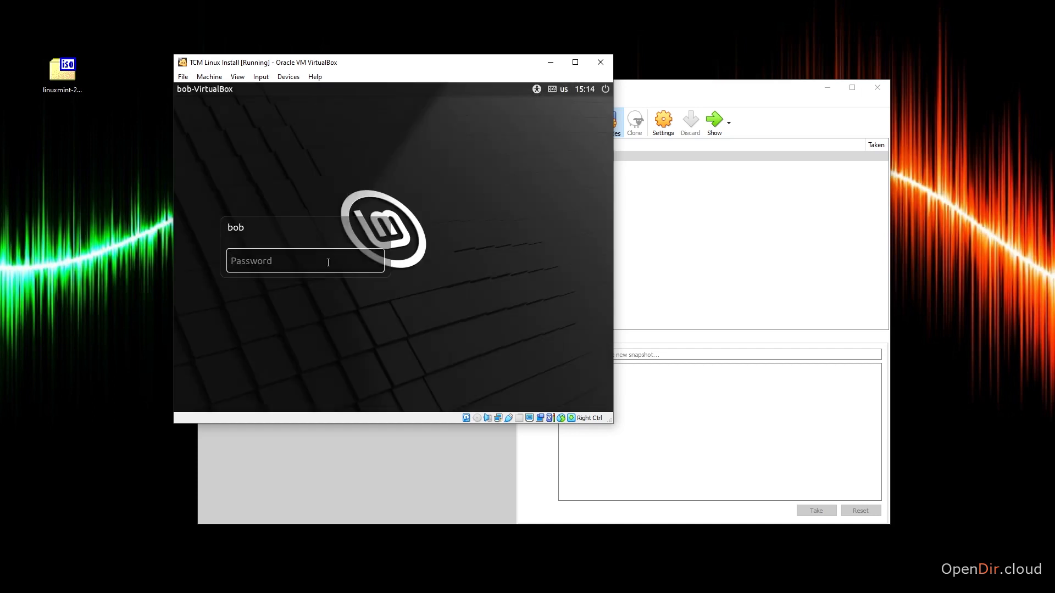
text(password)
key(Return)
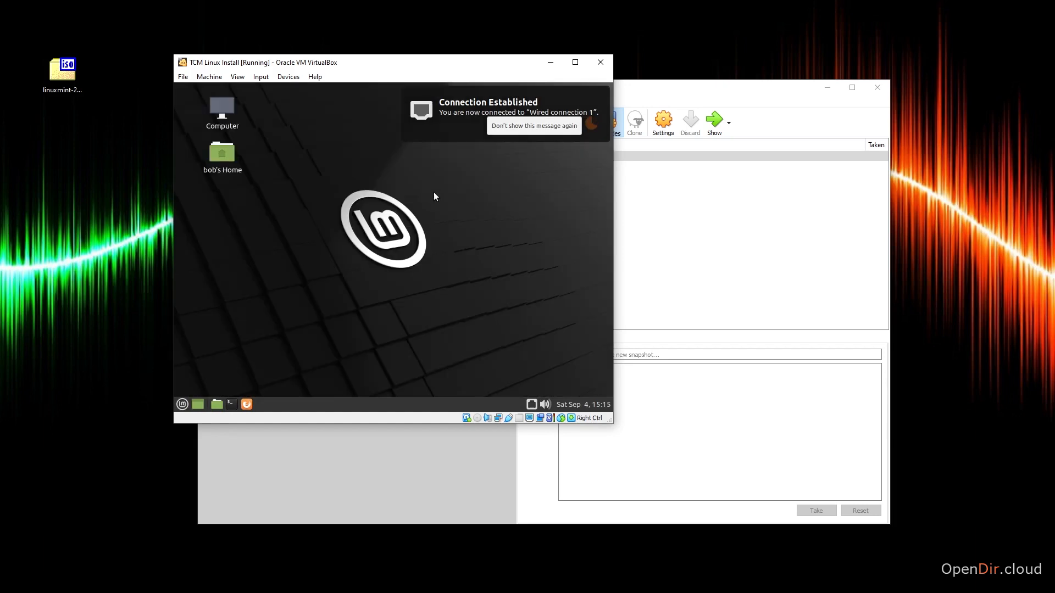
Dismiss the connection notice and Welcome window, then insert the Guest Additions CD image.
click(522, 124)
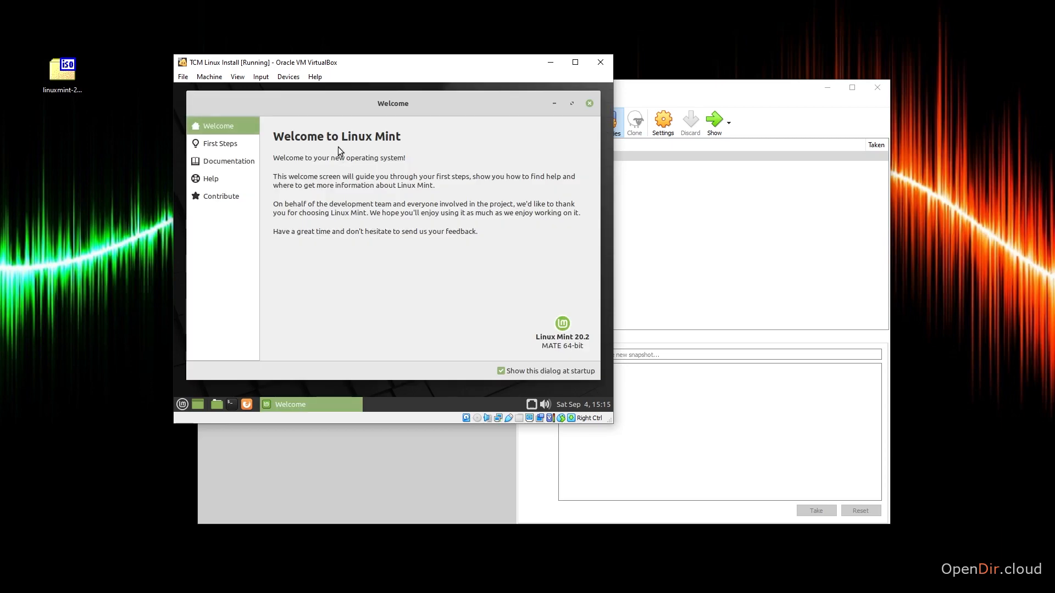
click(589, 103)
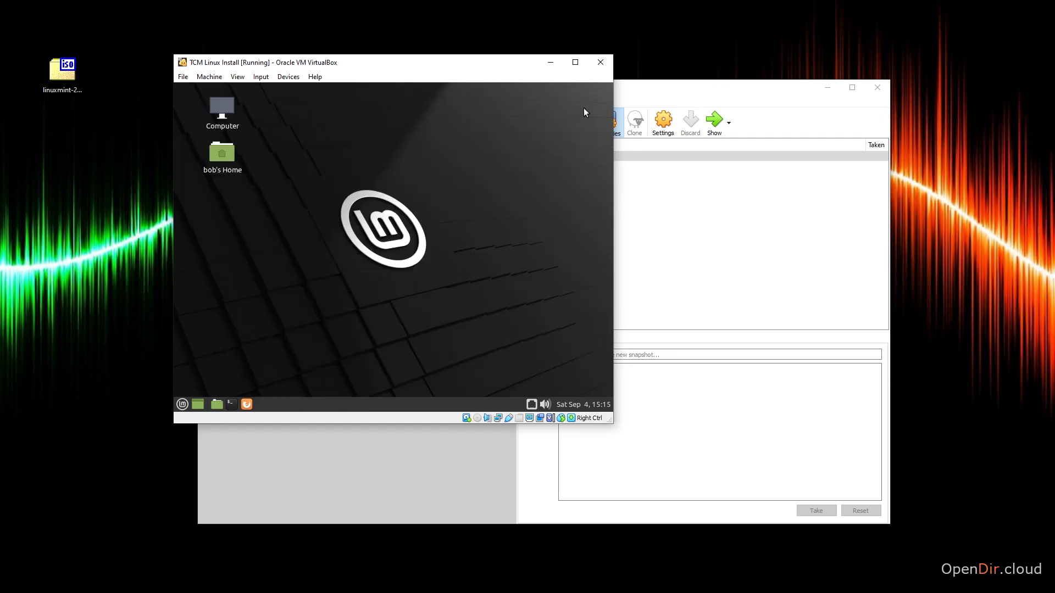
click(283, 78)
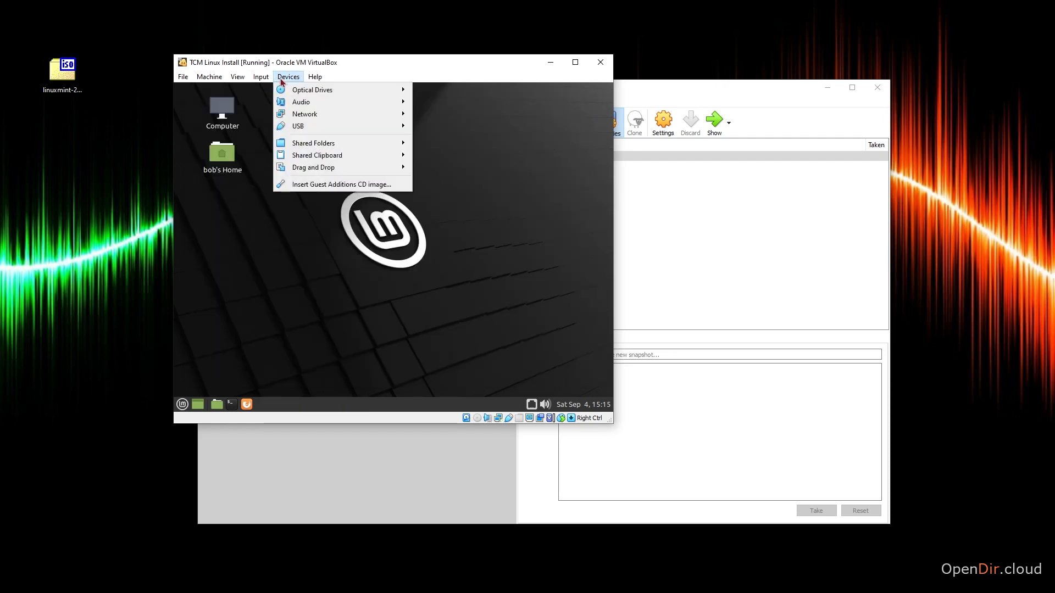
click(324, 186)
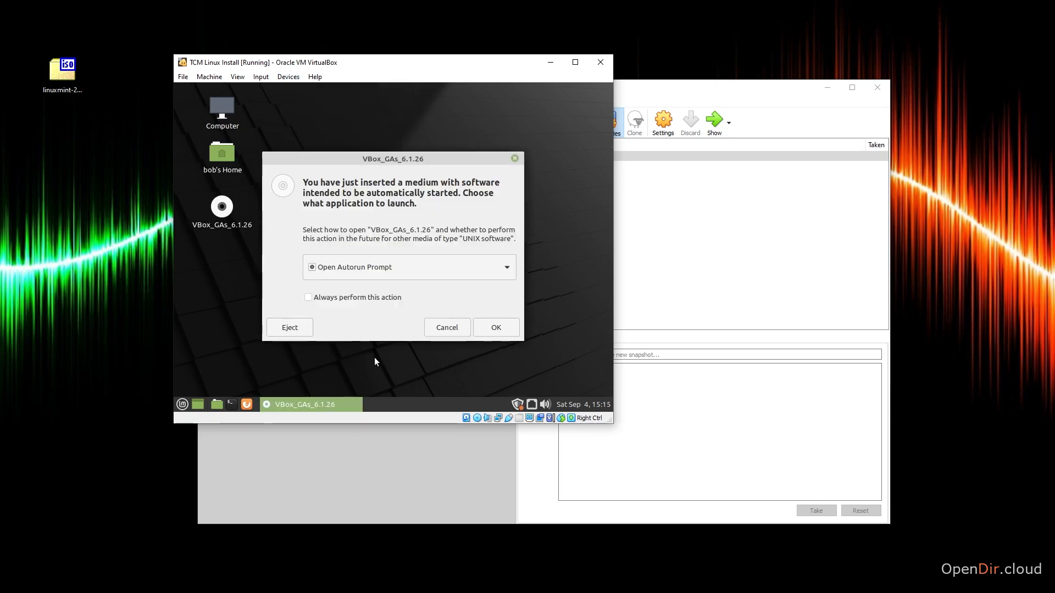
Accept the autorun prompt for the VBox_GAs disc and run the Guest Additions installer.
right_click(222, 209)
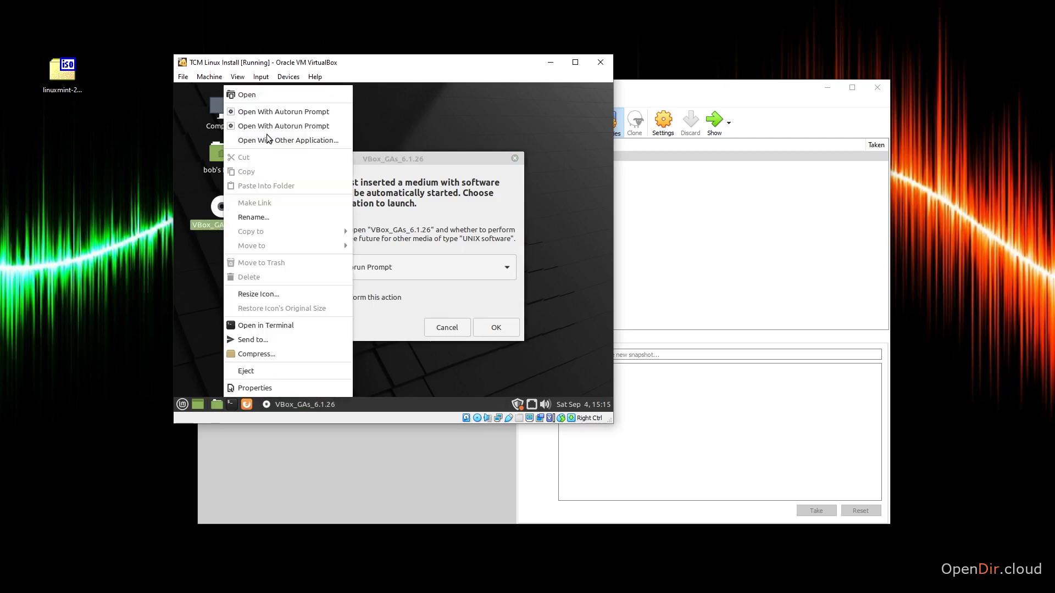
click(404, 156)
click(490, 323)
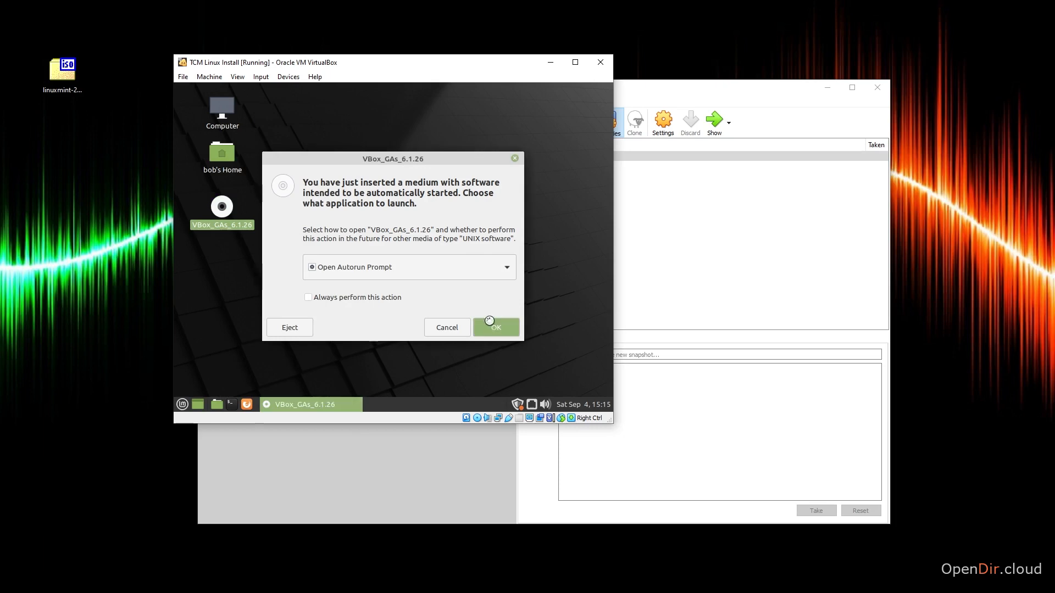
click(468, 287)
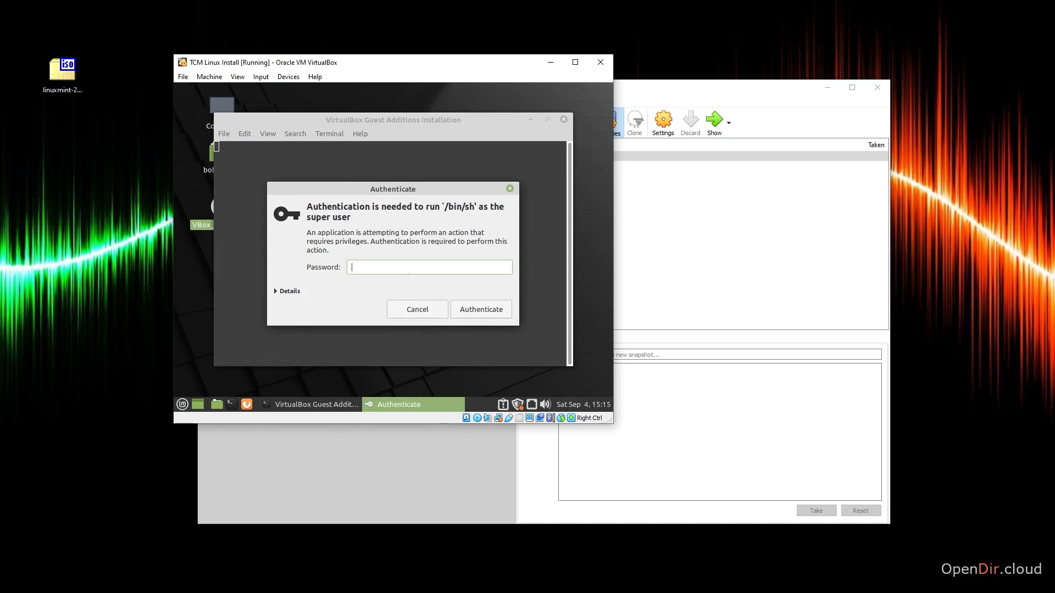
Authorize the Guest Additions 6.1.26 install with the account password and close the finished terminal.
text(••••••••)
key(Return)
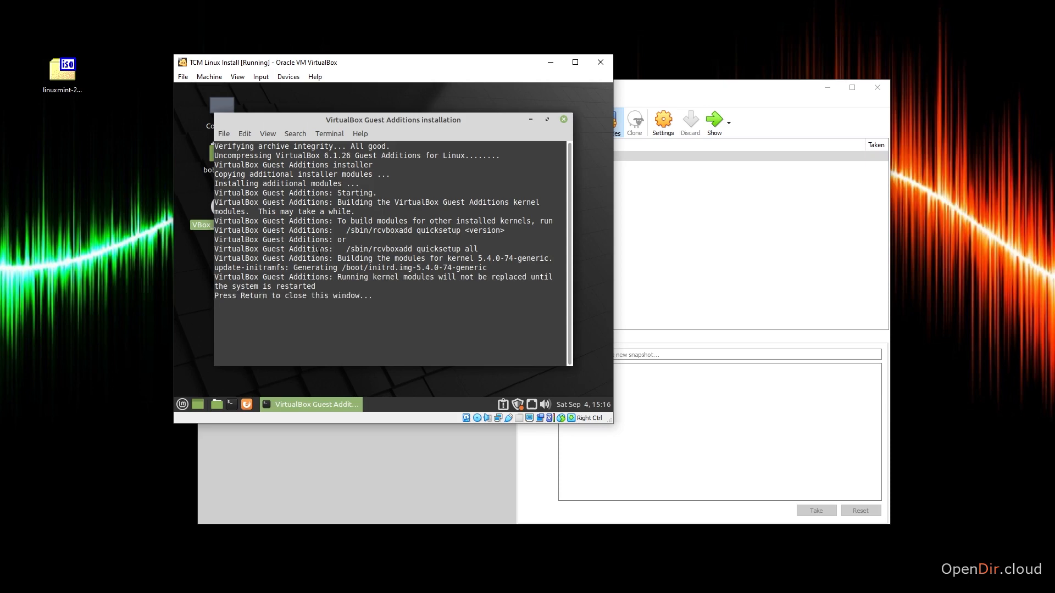
key(Return)
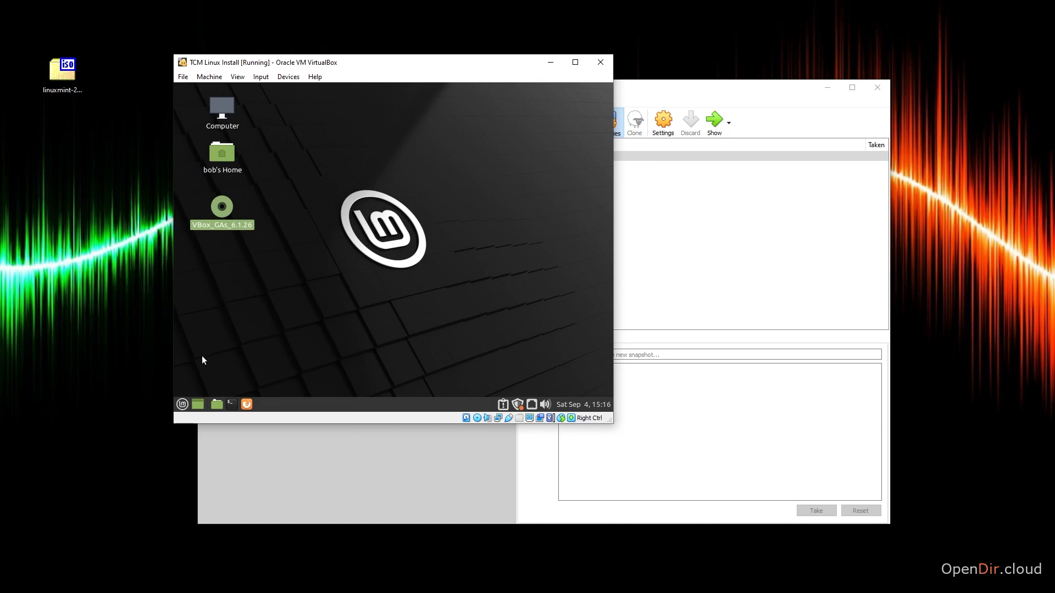
Restart the Mint guest from the Mint menu's quit options.
click(182, 405)
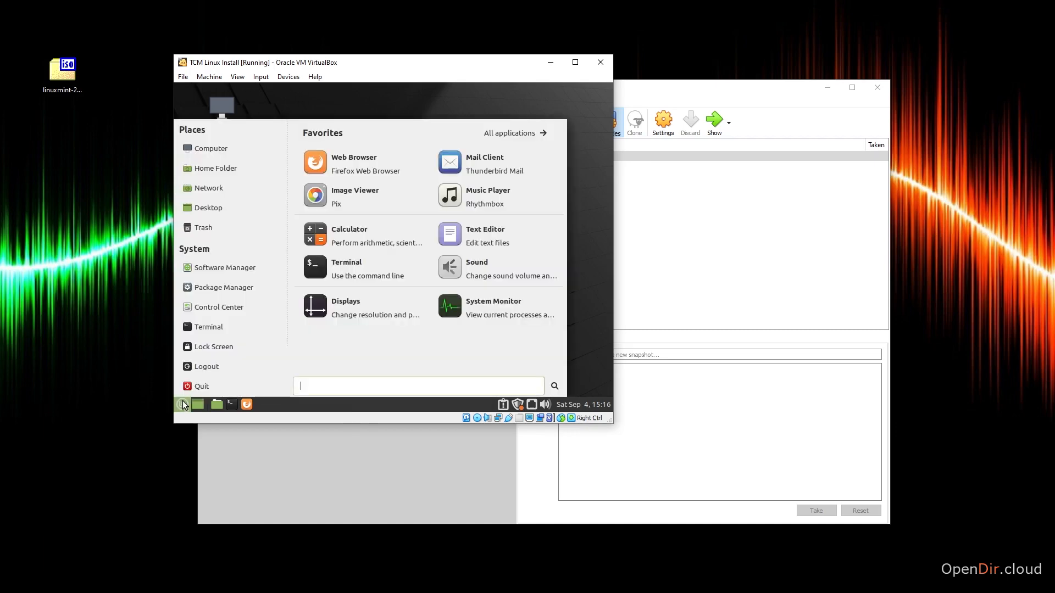
click(192, 389)
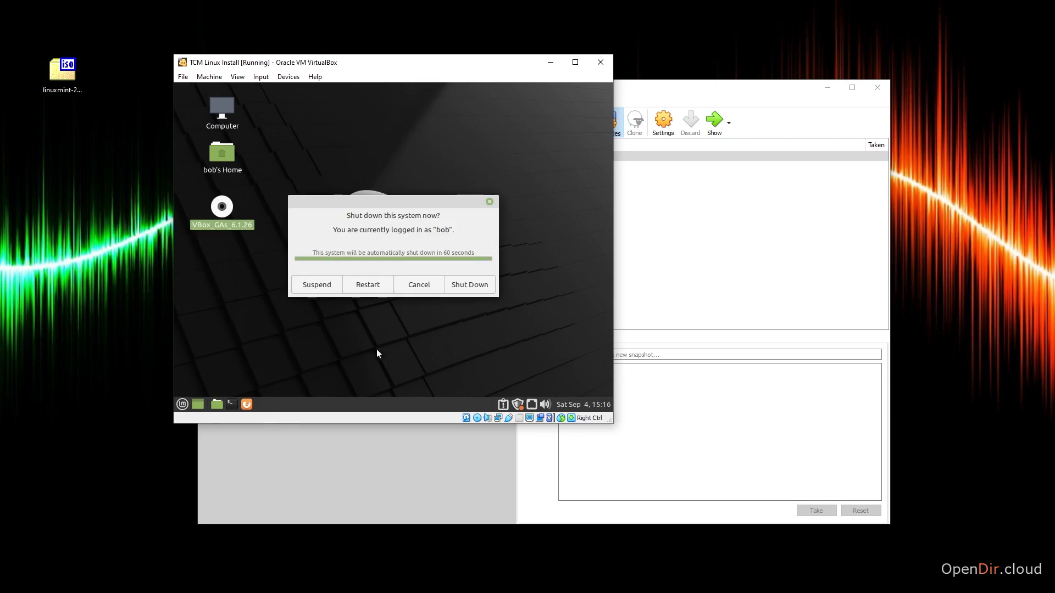
click(362, 286)
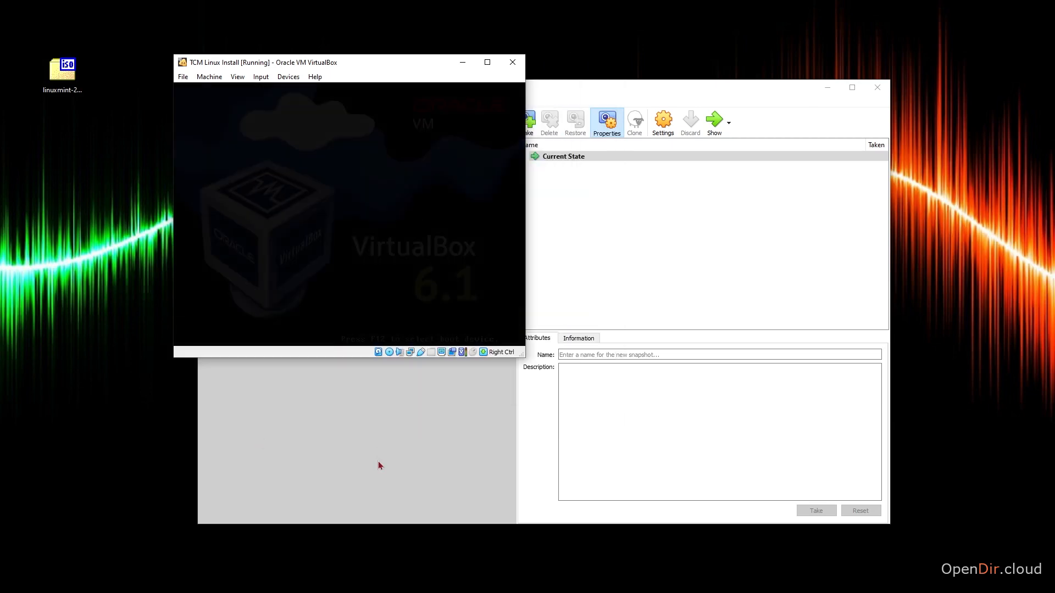
Try removing the Guest Additions disc, decline the forced unmount, and log back in with the account password.
click(289, 78)
mouse_move(292, 94)
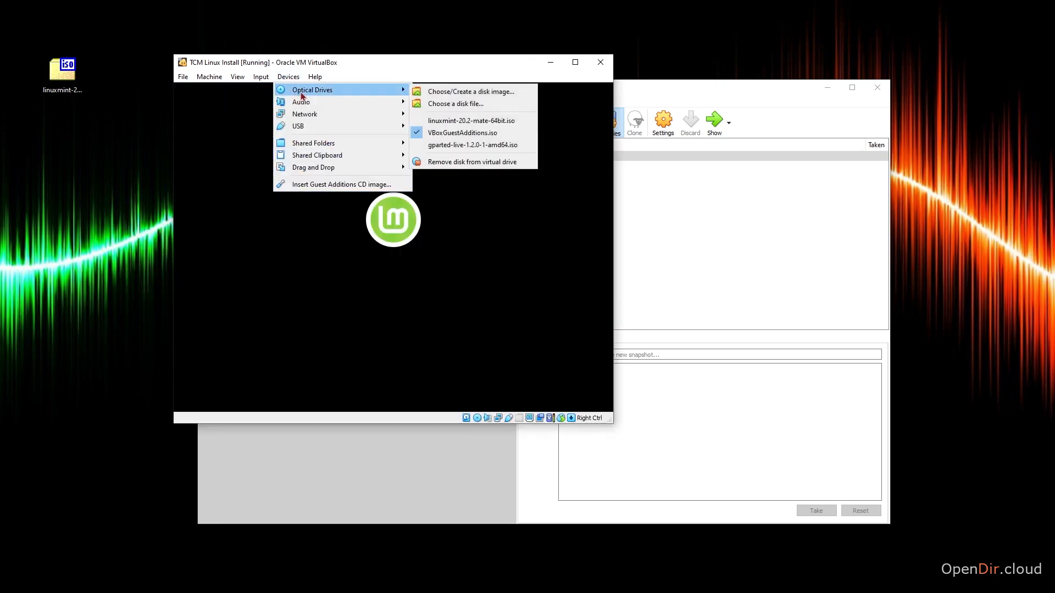
click(453, 162)
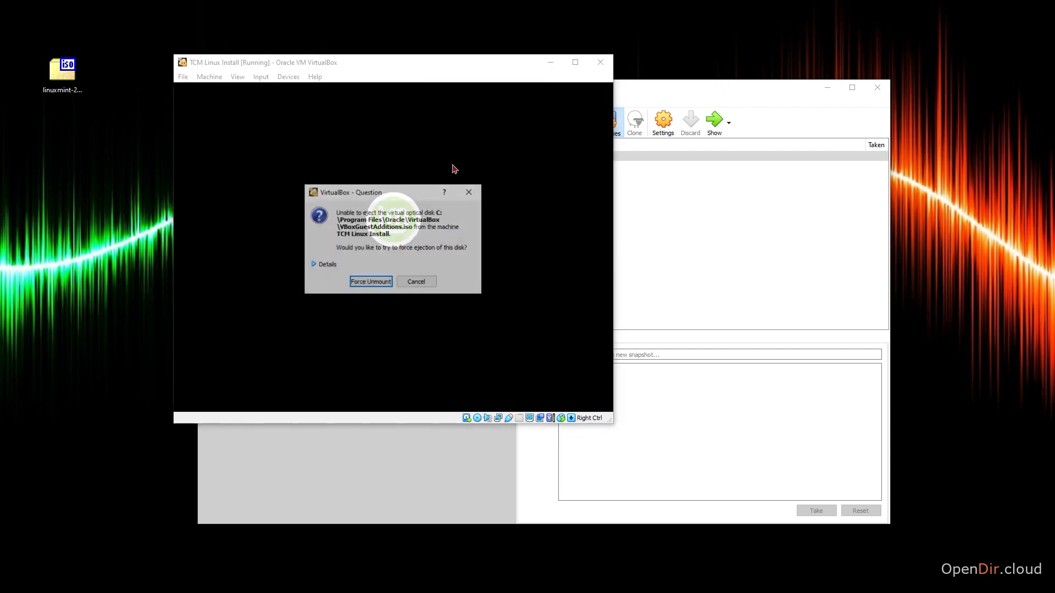
click(413, 282)
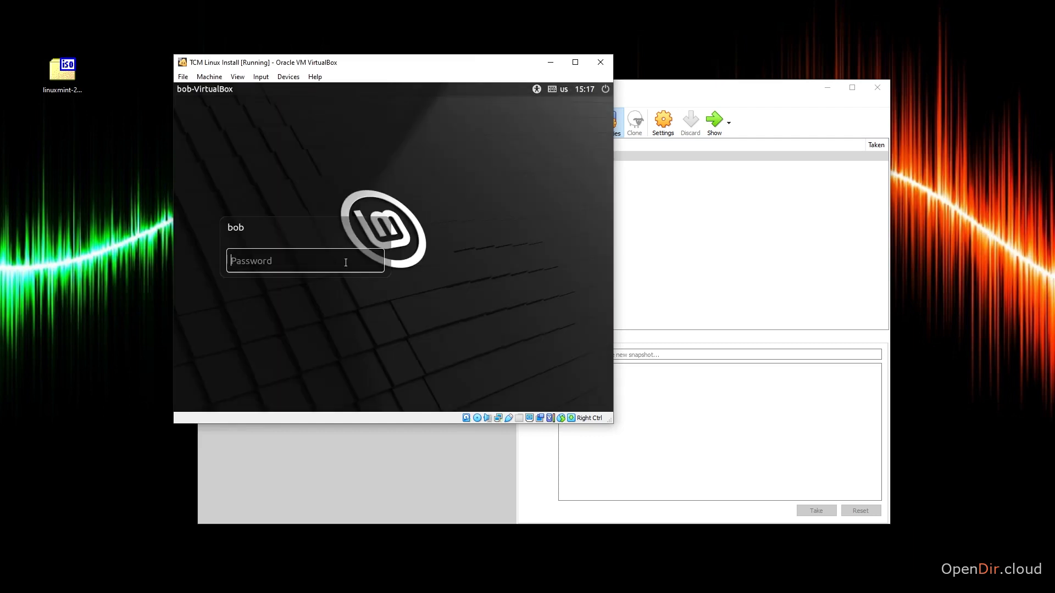
text(********)
key(Return)
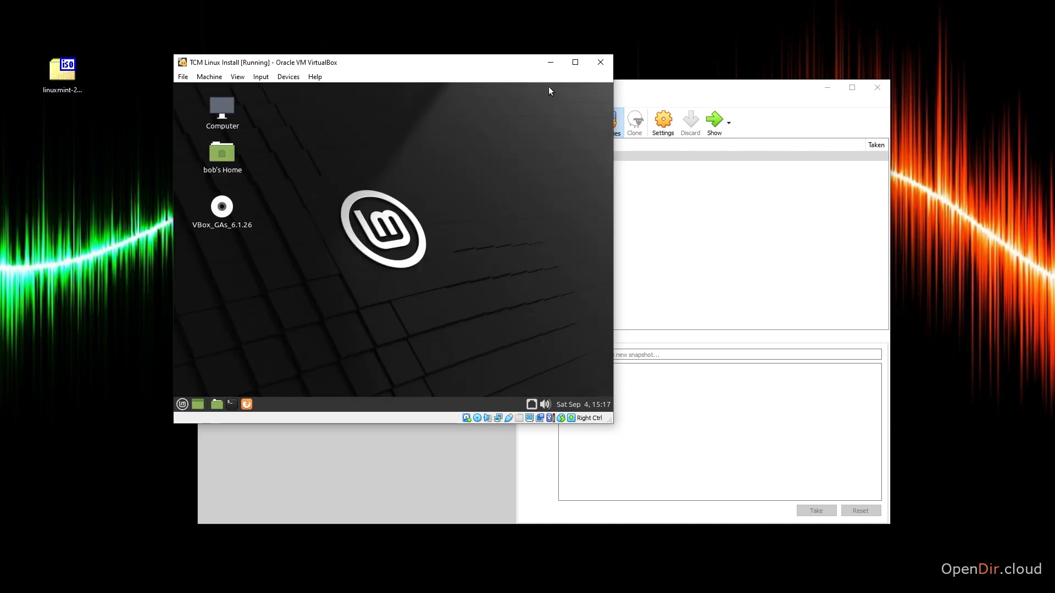
Close the Welcome screen and resize, then re-maximize the VM window so the desktop fills it.
click(576, 62)
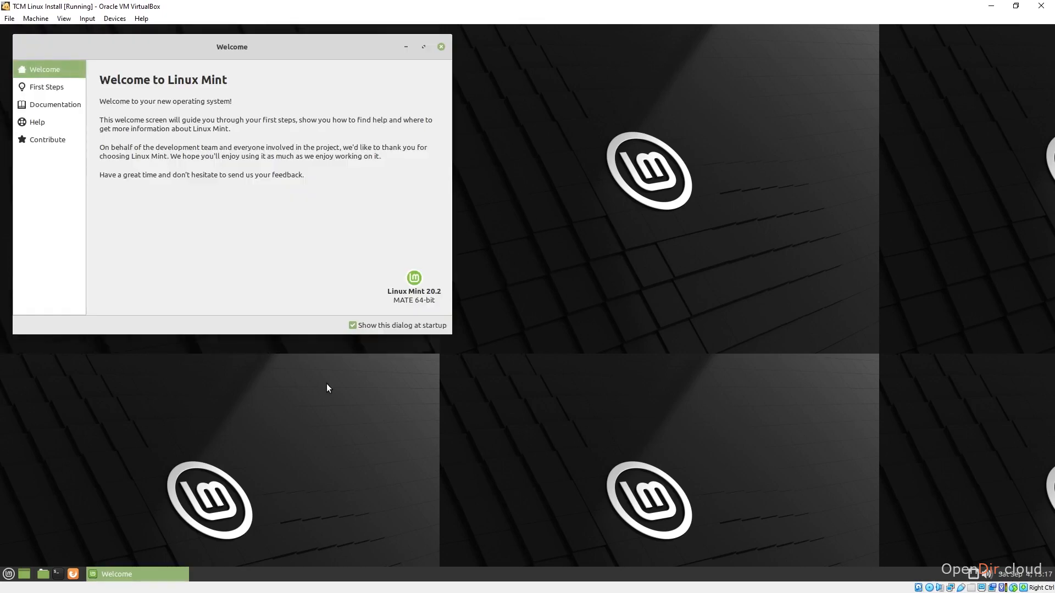
click(441, 47)
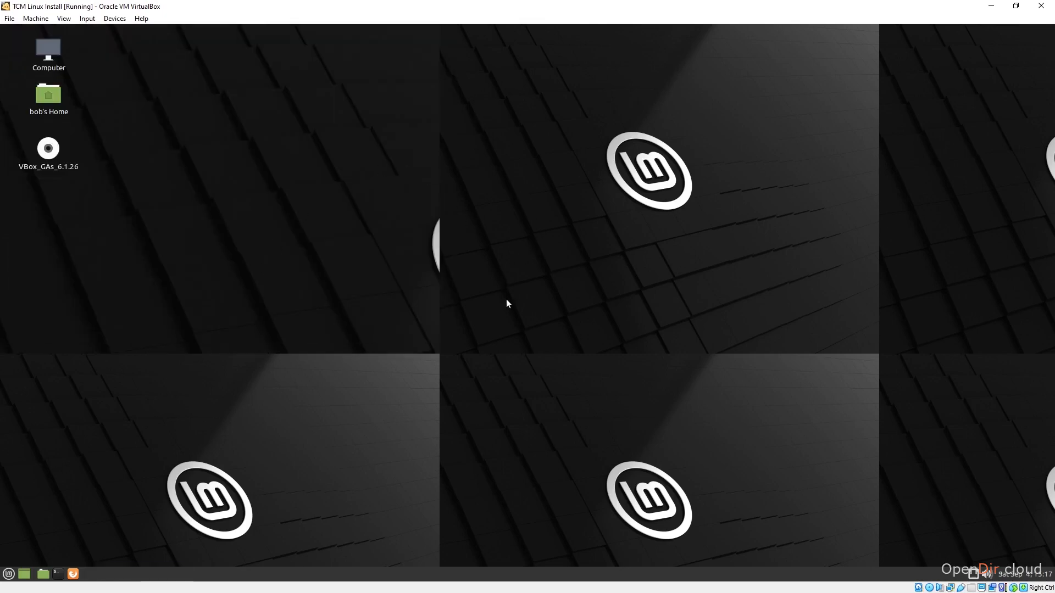
click(1016, 6)
drag(172, 52, 18, 16)
drag(614, 424, 1028, 576)
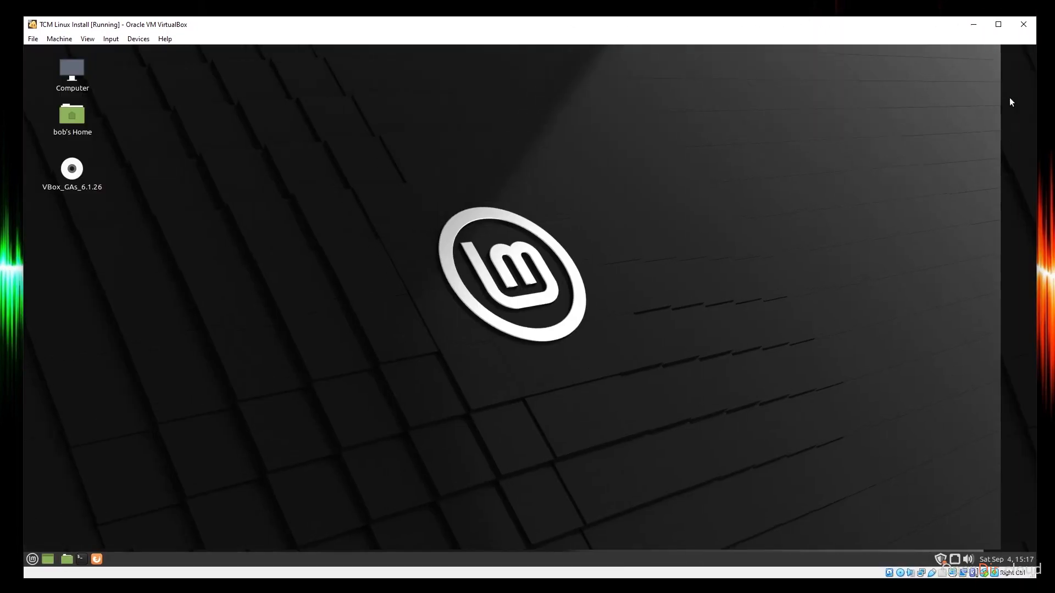
click(996, 31)
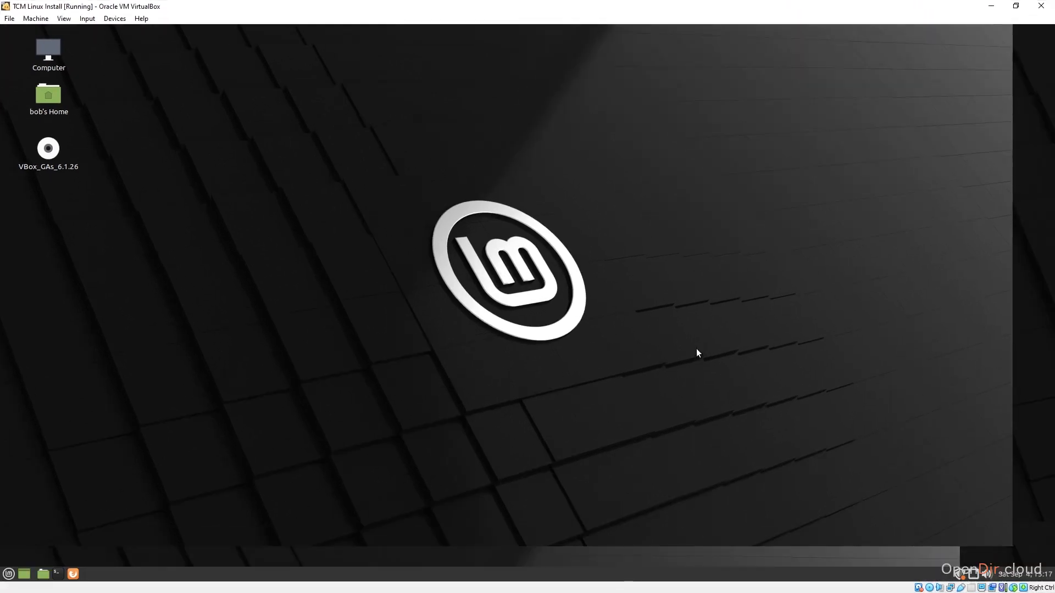
Eject the VBox_GAs Guest Additions disc from the Mint desktop.
right_click(49, 150)
scroll(118, 325, down, 1)
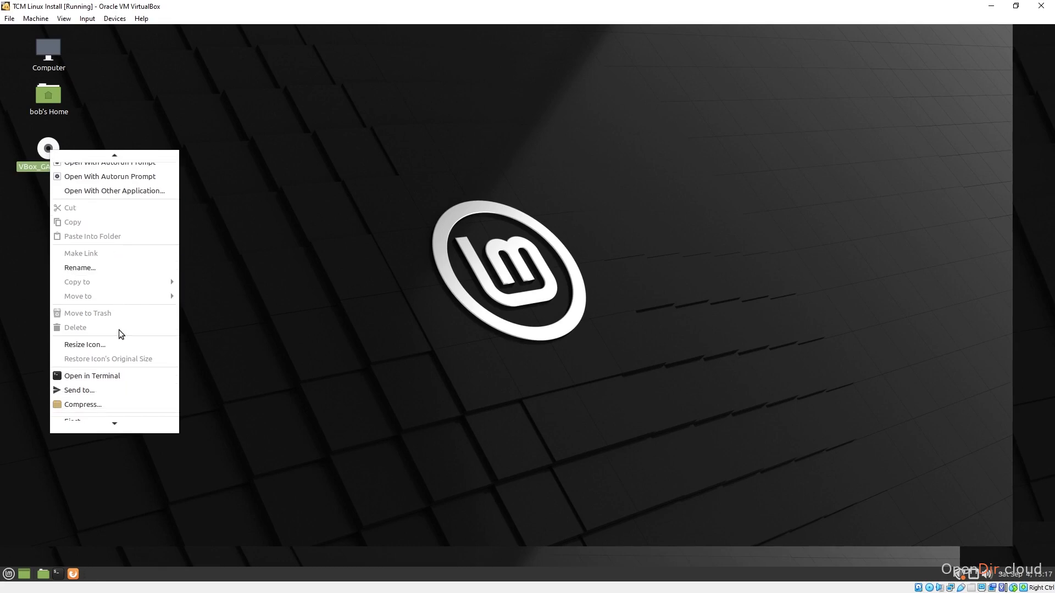
scroll(118, 331, down, 1)
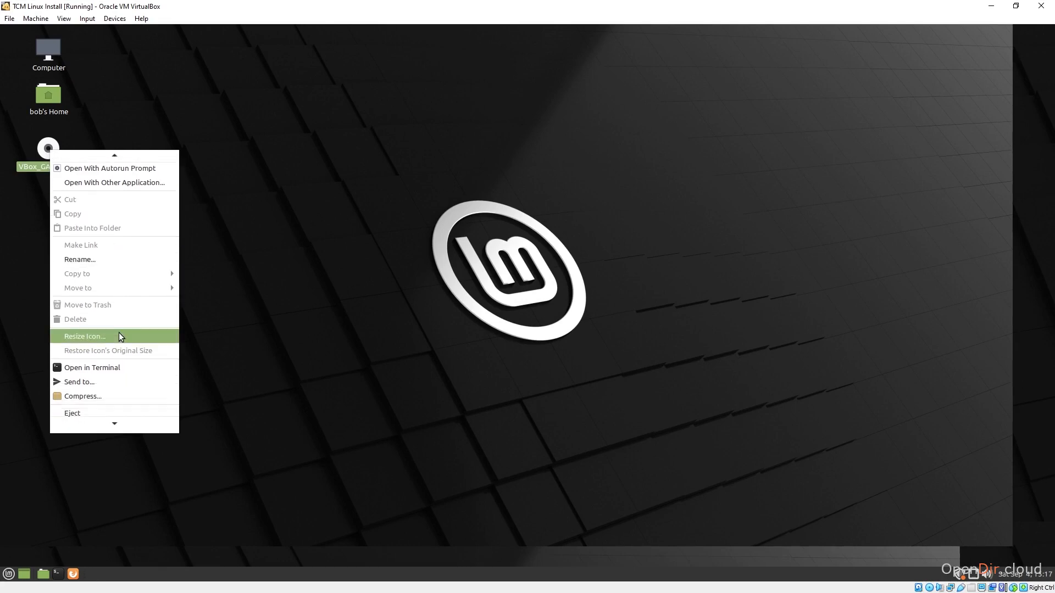
click(101, 407)
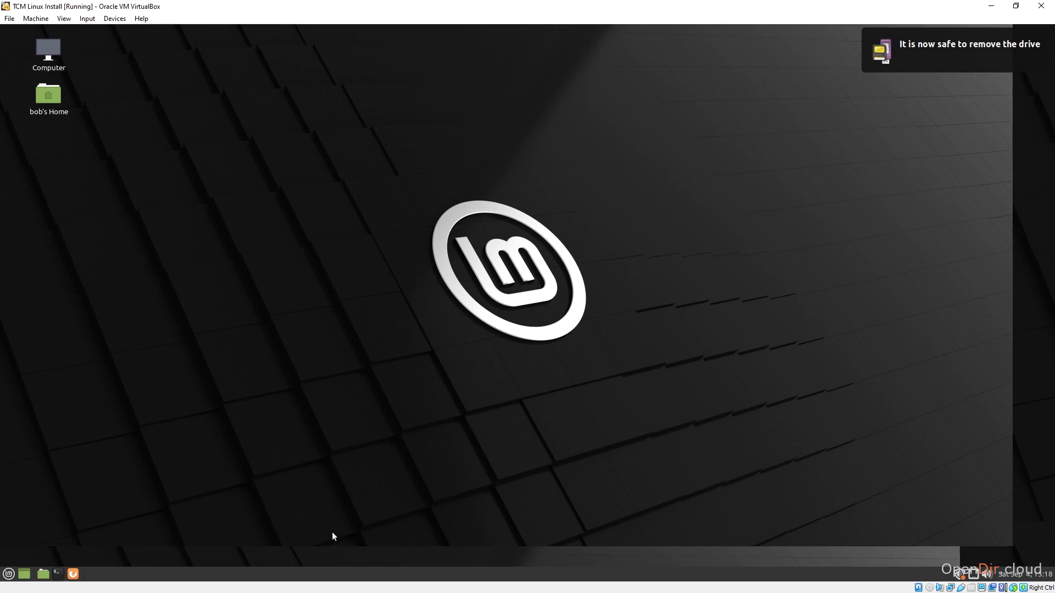